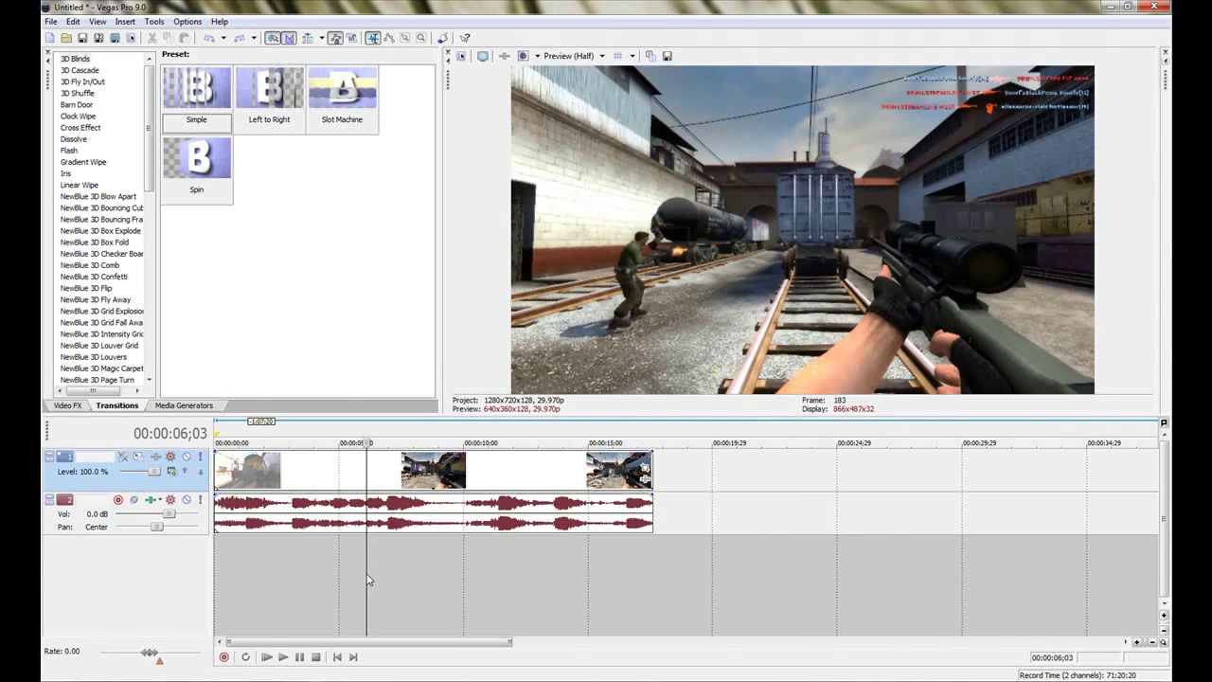
Step: Examine the first scoped shot frame by frame, from 00:00:02;09 to 00:00:03;15 on the timeline
{"action": "left_click", "coordinate": [287, 545]}
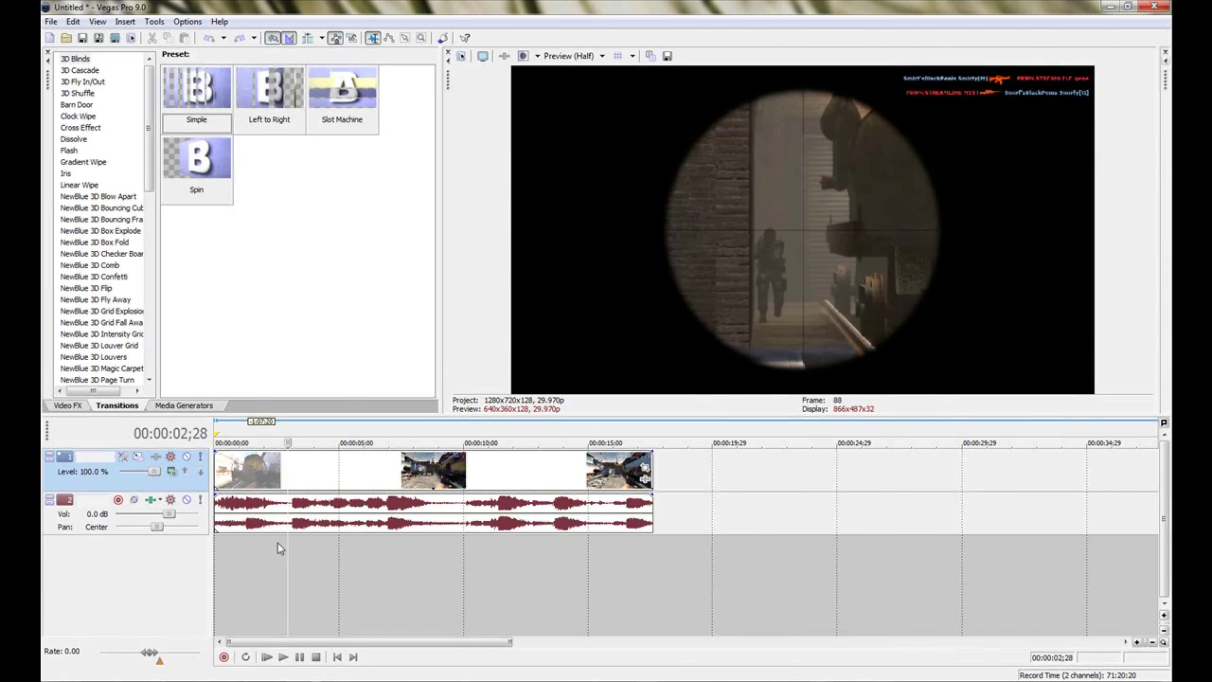
{"action": "left_click", "coordinate": [272, 546]}
{"action": "key", "text": "Right"}
{"action": "key", "text": "Right"}
{"action": "key", "text": "Right"}
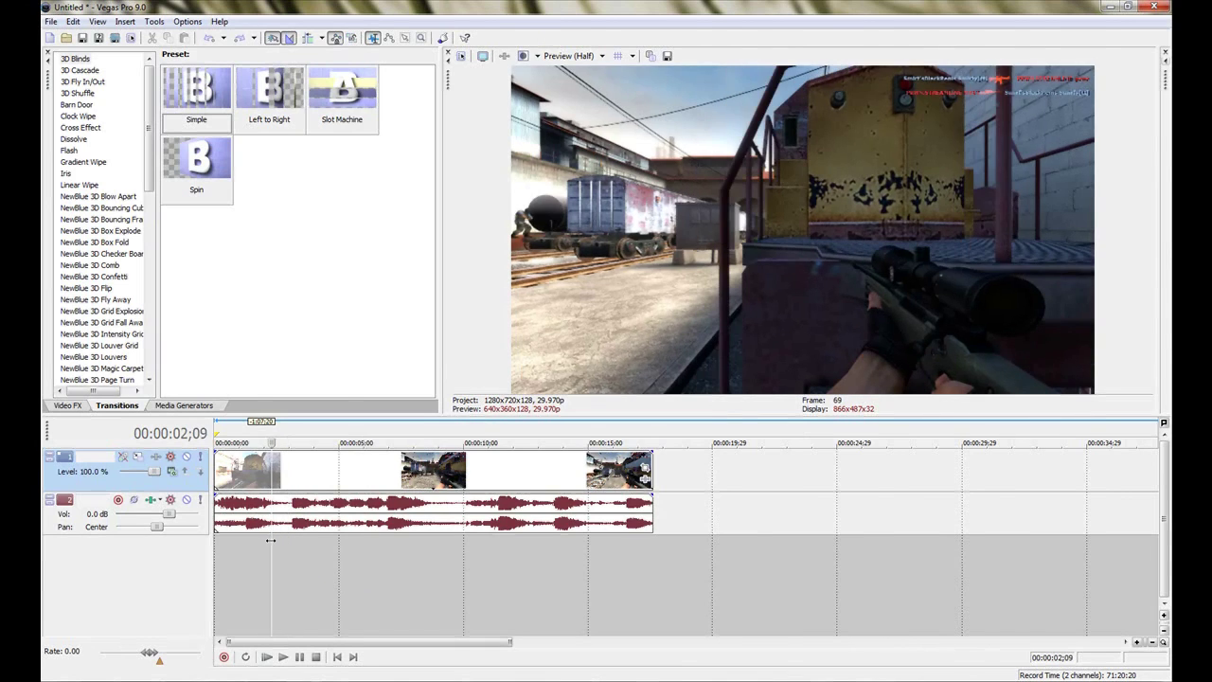
{"action": "key", "text": "Right"}
{"action": "key", "text": "Right"}
{"action": "key", "text": "Right"}
{"action": "key", "text": "Right"}
{"action": "key", "text": "Right"}
{"action": "key", "text": "Right"}
{"action": "key", "text": "Right"}
{"action": "key", "text": "Right"}
{"action": "key", "text": "Right"}
{"action": "key", "text": "Right"}
{"action": "key", "text": "Right"}
{"action": "key", "text": "Right"}
{"action": "key", "text": "Right"}
{"action": "key", "text": "Right"}
{"action": "key", "text": "Right"}
{"action": "key", "text": "Right"}
{"action": "key", "text": "Right"}
{"action": "key", "text": "Right"}
{"action": "key", "text": "Right"}
{"action": "key", "text": "Right"}
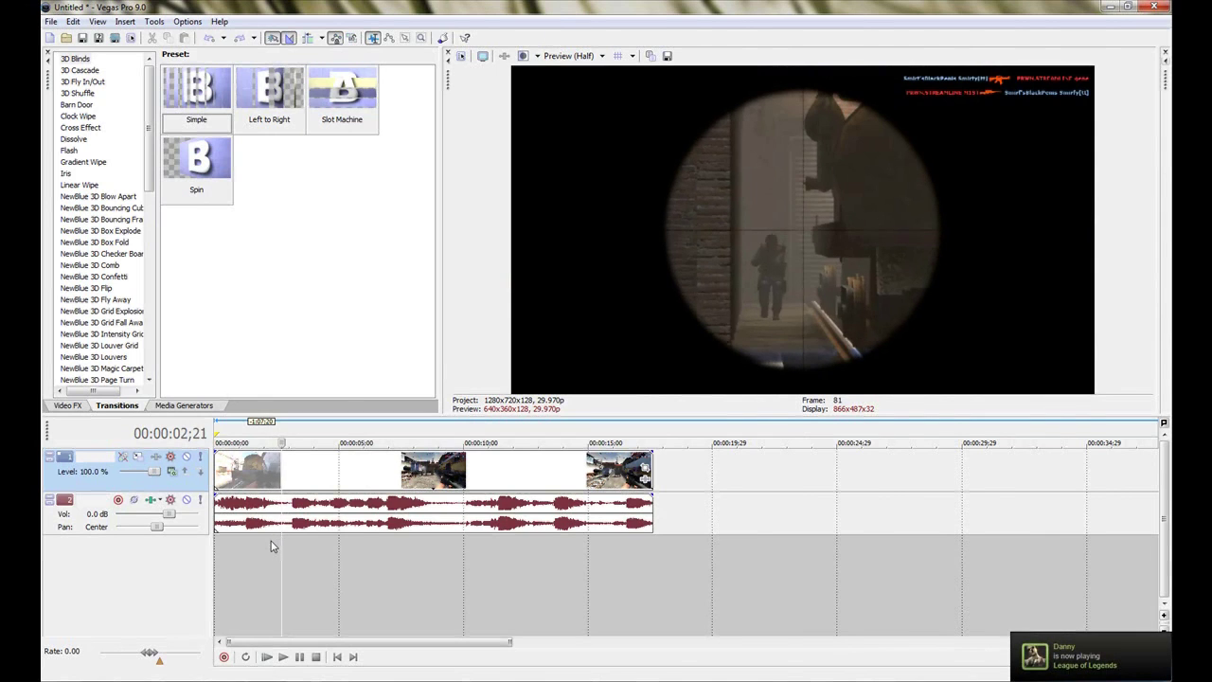
{"action": "key", "text": "Right"}
{"action": "key", "text": "Right"}
{"action": "key", "text": "Right"}
{"action": "key", "text": "Right"}
{"action": "key", "text": "Right"}
{"action": "key", "text": "Right"}
{"action": "key", "text": "Right"}
{"action": "key", "text": "Right"}
{"action": "key", "text": "Right"}
{"action": "key", "text": "Right"}
{"action": "key", "text": "Right"}
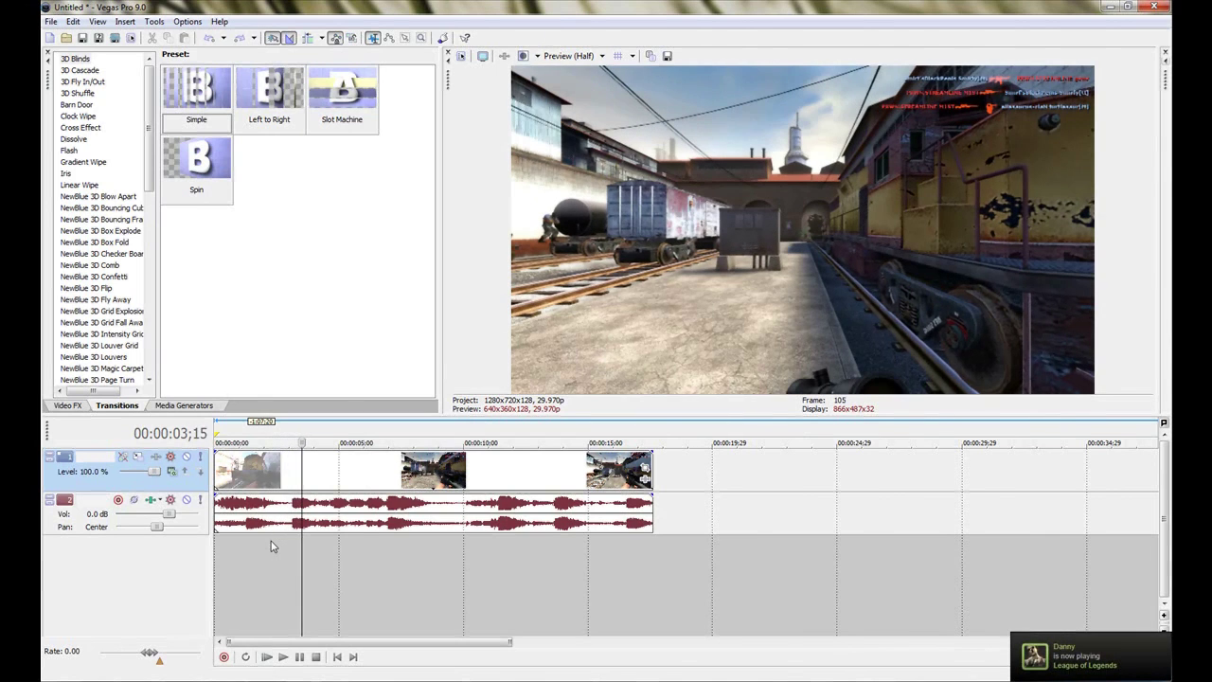
Step: Examine the middle of the clip frame by frame, starting at about six seconds
{"action": "left_click", "coordinate": [369, 545]}
{"action": "key", "text": "Right"}
{"action": "key", "text": "Right"}
{"action": "key", "text": "Right"}
{"action": "key", "text": "Right"}
{"action": "key", "text": "Right"}
{"action": "key", "text": "Right"}
{"action": "key", "text": "Right"}
{"action": "key", "text": "Right"}
{"action": "key", "text": "Right"}
{"action": "key", "text": "Right"}
{"action": "key", "text": "Right"}
{"action": "key", "text": "Right"}
{"action": "key", "text": "Right"}
{"action": "key", "text": "Right"}
{"action": "key", "text": "Right"}
{"action": "key", "text": "Right"}
{"action": "key", "text": "Right"}
{"action": "key", "text": "Right"}
{"action": "key", "text": "Right"}
{"action": "key", "text": "Right"}
Step: Examine the footage frame by frame from 00:00:08;15 to 00:00:09;14, around the next scope-in
{"action": "left_click", "coordinate": [425, 539]}
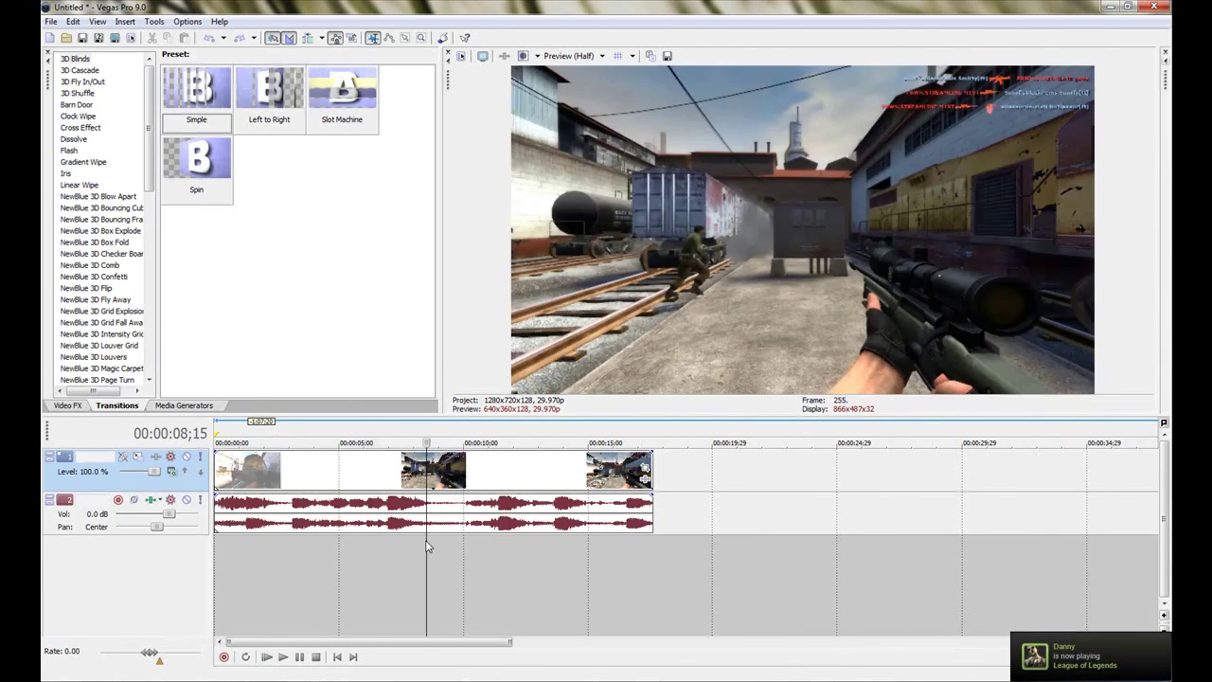
{"action": "key", "text": "Right"}
{"action": "key", "text": "Right"}
{"action": "key", "text": "Right"}
{"action": "key", "text": "Right"}
{"action": "key", "text": "Right"}
{"action": "key", "text": "Right"}
{"action": "key", "text": "Right"}
{"action": "key", "text": "Right"}
{"action": "key", "text": "Right"}
{"action": "key", "text": "Right"}
{"action": "key", "text": "Right"}
{"action": "key", "text": "Right"}
{"action": "key", "text": "Right"}
{"action": "key", "text": "Right"}
{"action": "key", "text": "Right"}
{"action": "key", "text": "Right"}
{"action": "key", "text": "Right"}
{"action": "key", "text": "Right"}
{"action": "key", "text": "Right"}
{"action": "key", "text": "Right"}
{"action": "key", "text": "Right"}
{"action": "key", "text": "Right"}
{"action": "key", "text": "Right"}
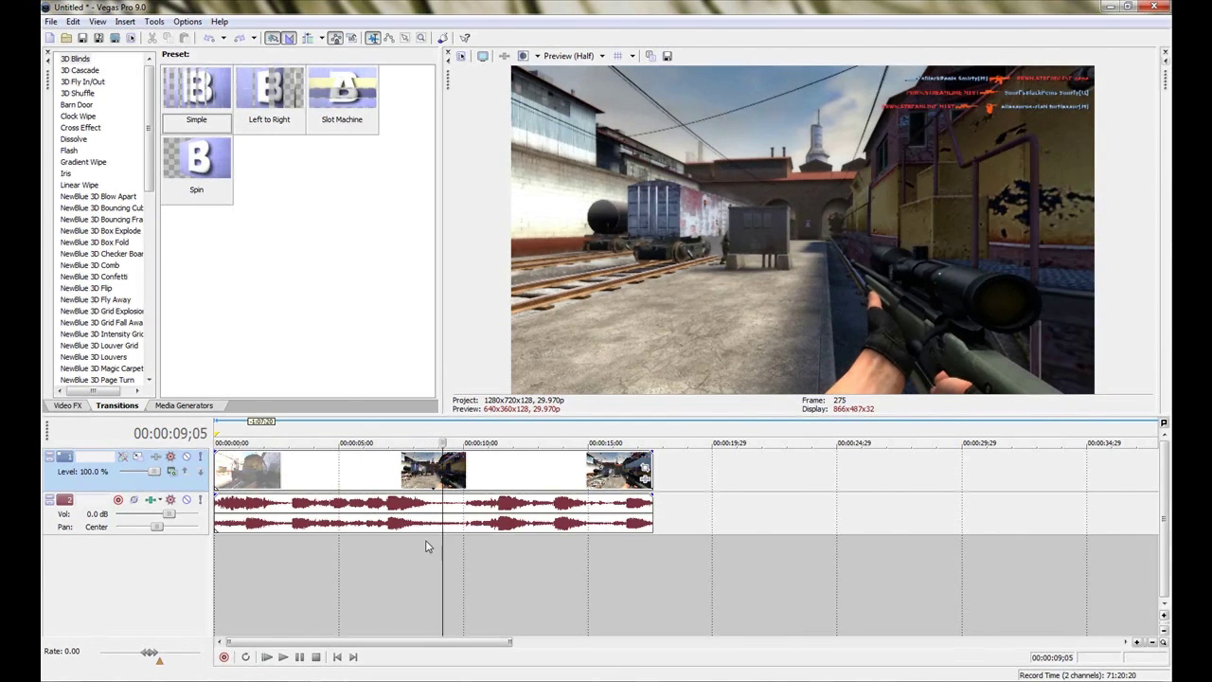
{"action": "key", "text": "Right"}
{"action": "key", "text": "Right"}
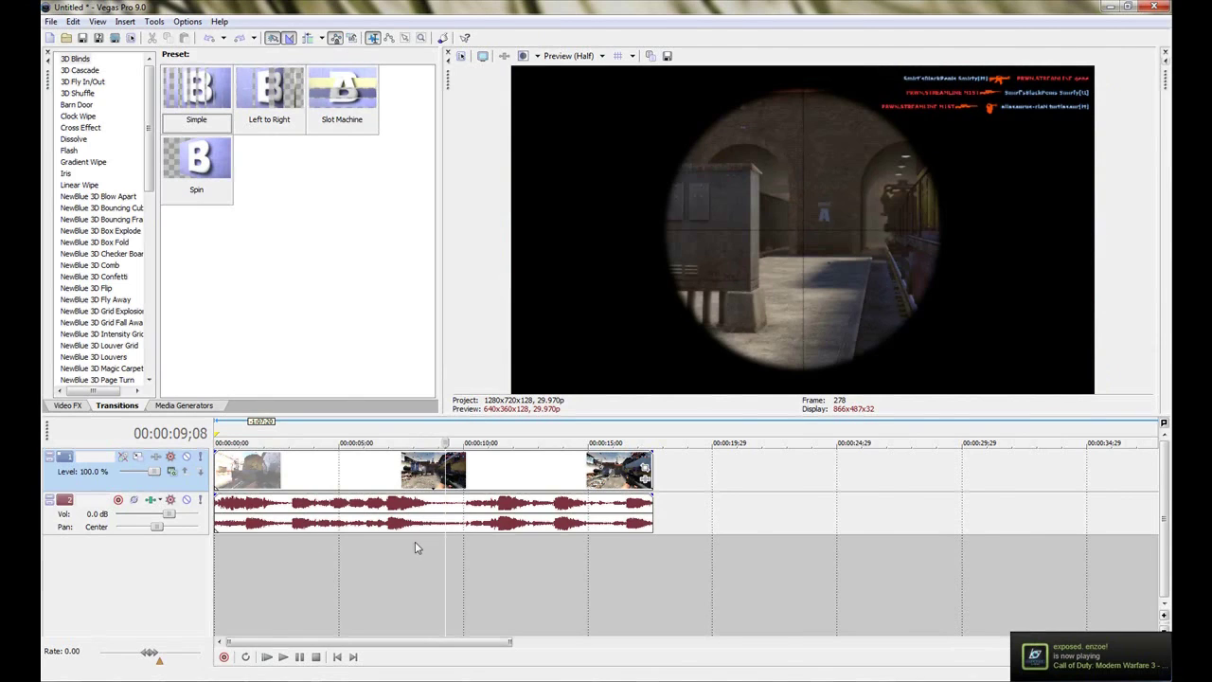
{"action": "key", "text": "Right"}
{"action": "key", "text": "Right"}
{"action": "key", "text": "Right"}
{"action": "key", "text": "Right"}
{"action": "key", "text": "Right"}
{"action": "key", "text": "Right"}
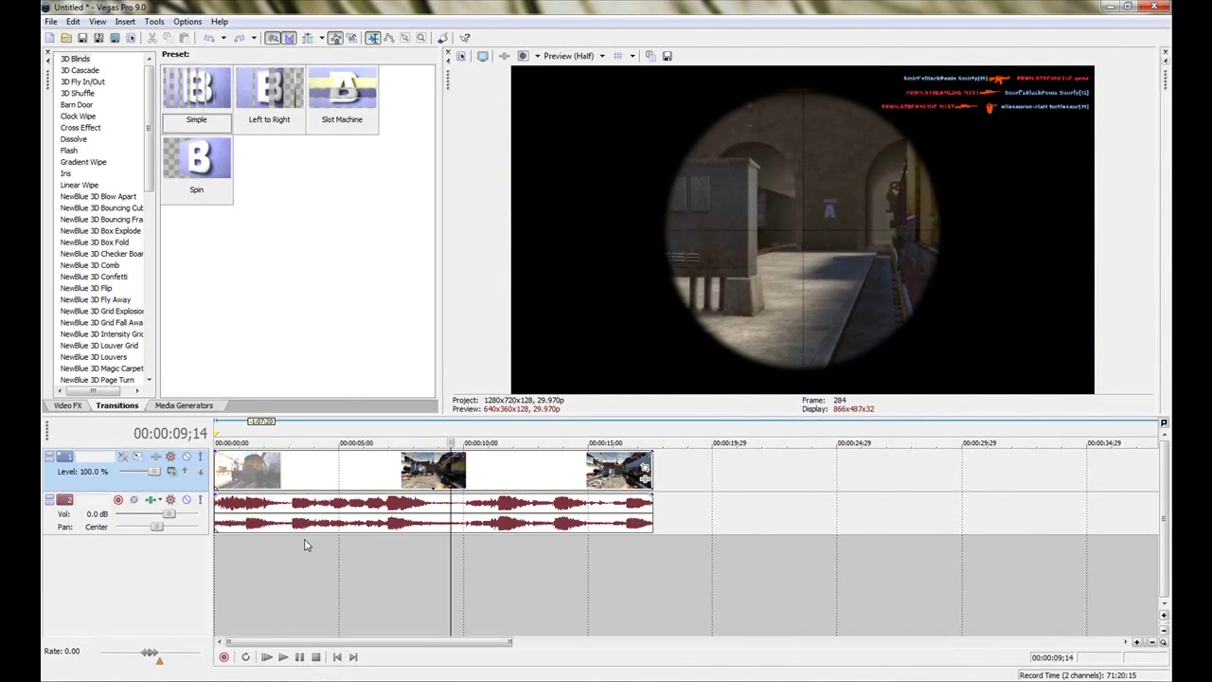
Step: Split the video clip and its audio at 00:00:03;19, as the rifle comes back up after the first scoped shot
{"action": "left_click", "coordinate": [280, 544]}
{"action": "key", "text": "Right"}
{"action": "key", "text": "Right"}
{"action": "key", "text": "Right"}
{"action": "key", "text": "Right"}
{"action": "key", "text": "Right"}
{"action": "key", "text": "Right"}
{"action": "key", "text": "Right"}
{"action": "key", "text": "Right"}
{"action": "key", "text": "Right"}
{"action": "key", "text": "Right"}
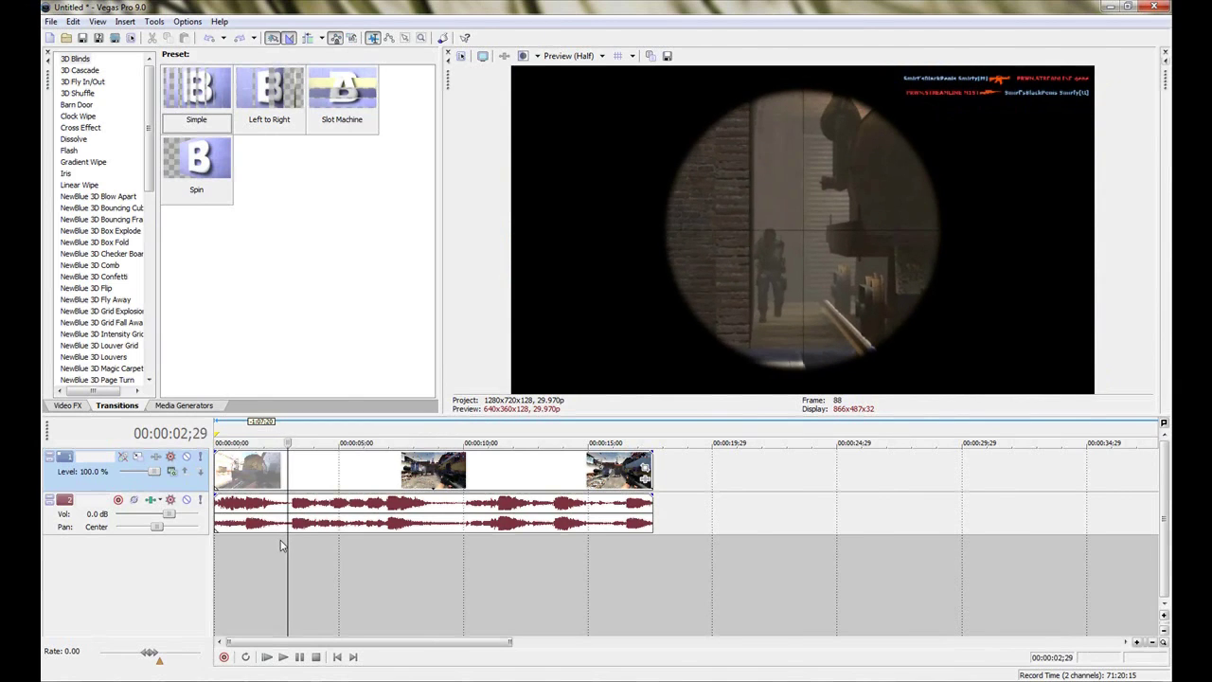
{"action": "key", "text": "Right"}
{"action": "key", "text": "Right"}
{"action": "key", "text": "Right"}
{"action": "key", "text": "Right"}
{"action": "key", "text": "Right"}
{"action": "key", "text": "Right"}
{"action": "key", "text": "Right"}
{"action": "key", "text": "Right"}
{"action": "key", "text": "Right"}
{"action": "key", "text": "Right"}
{"action": "key", "text": "Right"}
{"action": "key", "text": "Right"}
{"action": "key", "text": "Right"}
{"action": "key", "text": "Right"}
{"action": "key", "text": "Right"}
{"action": "key", "text": "Right"}
{"action": "key", "text": "Right"}
{"action": "key", "text": "Right"}
{"action": "key", "text": "Right"}
{"action": "key", "text": "Right"}
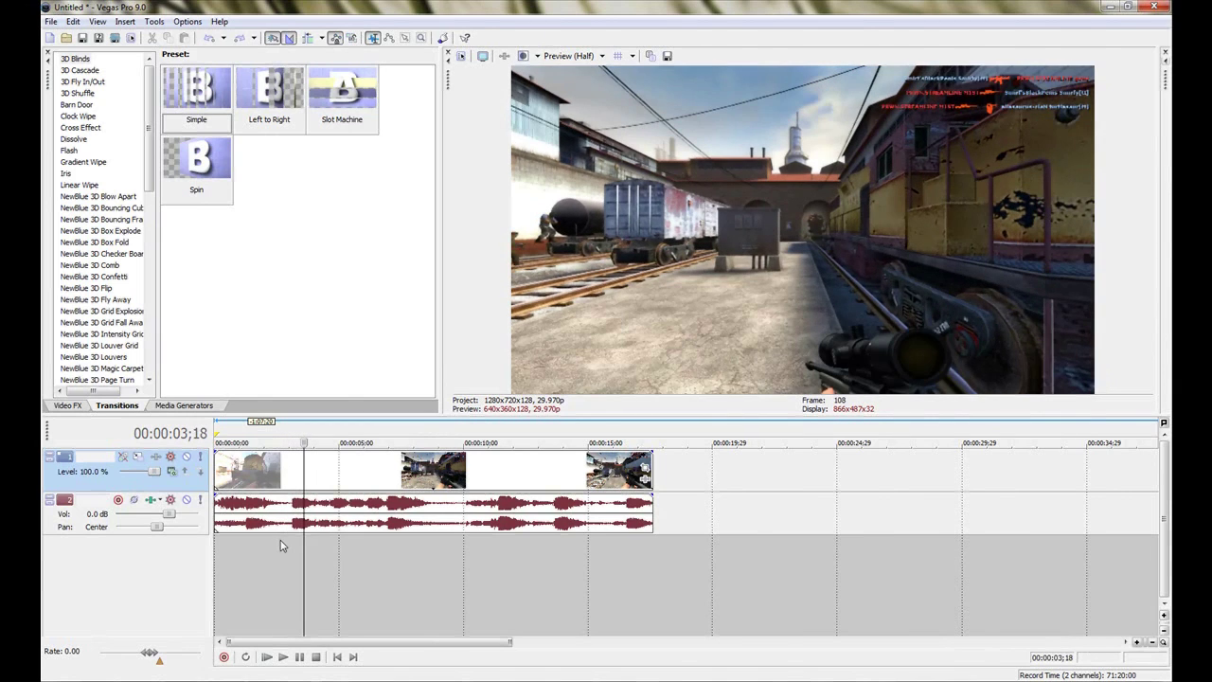
{"action": "key", "text": "Right"}
{"action": "key", "text": "s"}
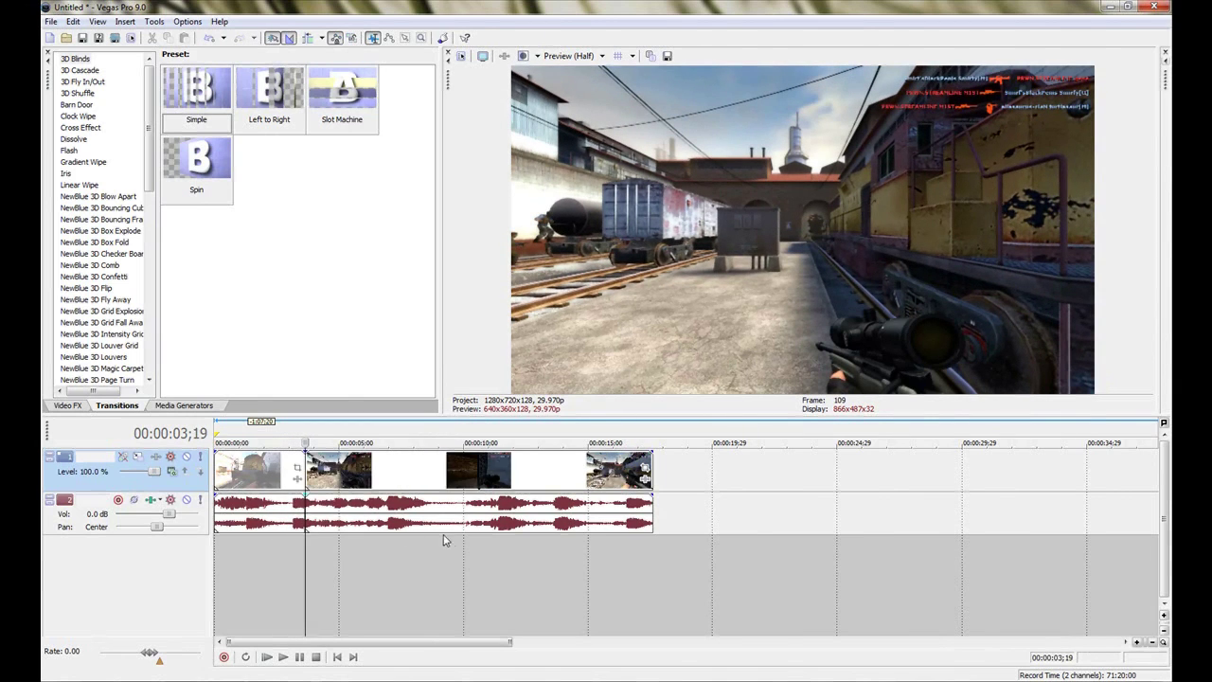
Step: Split the second video clip and its audio at about 00:00:10;00, where the scoped view ends
{"action": "left_click", "coordinate": [468, 533]}
{"action": "left_click", "coordinate": [437, 531]}
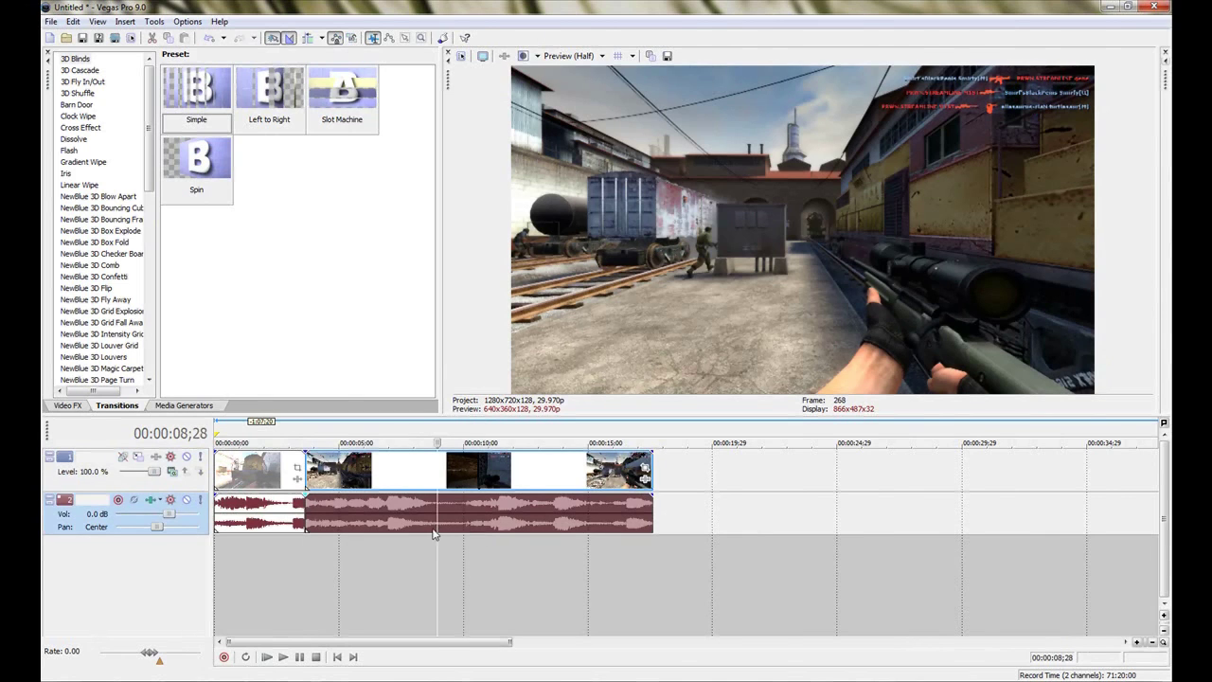
{"action": "key", "text": "Right"}
{"action": "key", "text": "Right"}
{"action": "key", "text": "Right"}
{"action": "key", "text": "Right"}
{"action": "key", "text": "Right"}
{"action": "key", "text": "Right"}
{"action": "key", "text": "Right"}
{"action": "key", "text": "Right"}
{"action": "key", "text": "Right"}
{"action": "key", "text": "Right"}
{"action": "key", "text": "Right"}
{"action": "key", "text": "Right"}
{"action": "key", "text": "Right"}
{"action": "key", "text": "Right"}
{"action": "key", "text": "Right"}
{"action": "key", "text": "Right"}
{"action": "key", "text": "Right"}
{"action": "key", "text": "Right"}
{"action": "key", "text": "Right"}
{"action": "key", "text": "Right"}
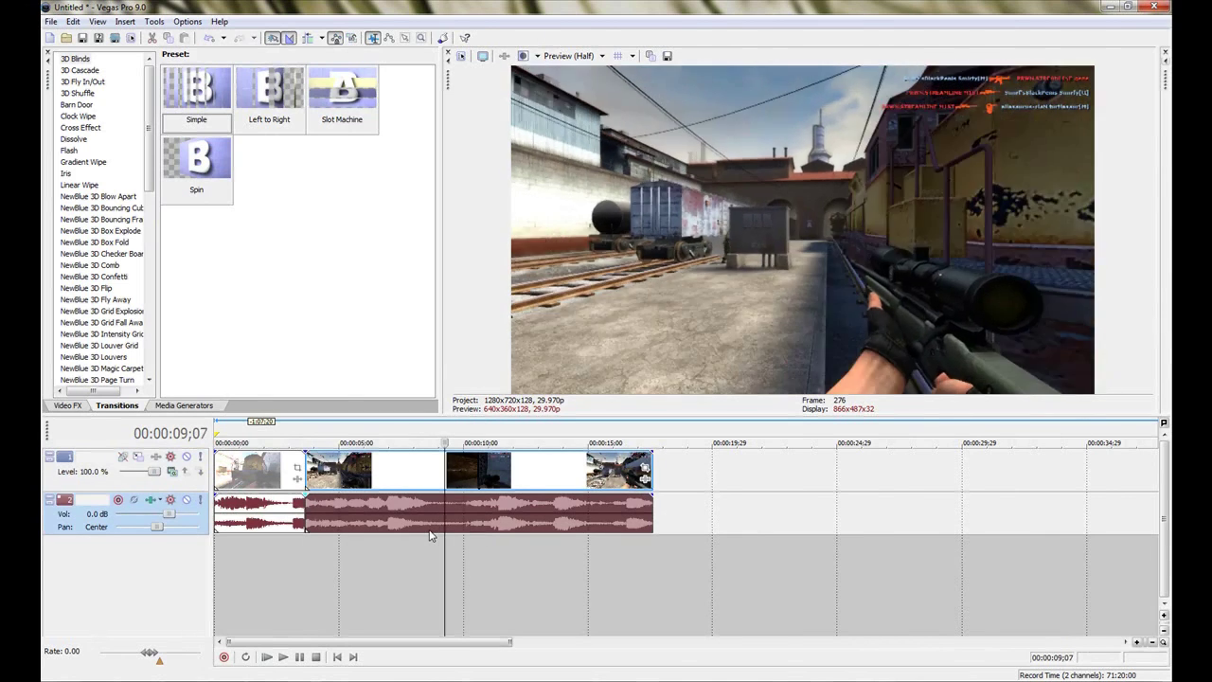
{"action": "key", "text": "Right"}
{"action": "key", "text": "Right"}
{"action": "key", "text": "Right"}
{"action": "key", "text": "Right"}
{"action": "key", "text": "Right"}
{"action": "key", "text": "Right"}
{"action": "key", "text": "Right"}
{"action": "key", "text": "Right"}
{"action": "key", "text": "Right"}
{"action": "key", "text": "Right"}
{"action": "key", "text": "Right"}
{"action": "key", "text": "Right"}
{"action": "key", "text": "Right"}
{"action": "key", "text": "Right"}
{"action": "key", "text": "Left"}
{"action": "key", "text": "Left"}
{"action": "key", "text": "Left"}
{"action": "key", "text": "Left"}
{"action": "key", "text": "Left"}
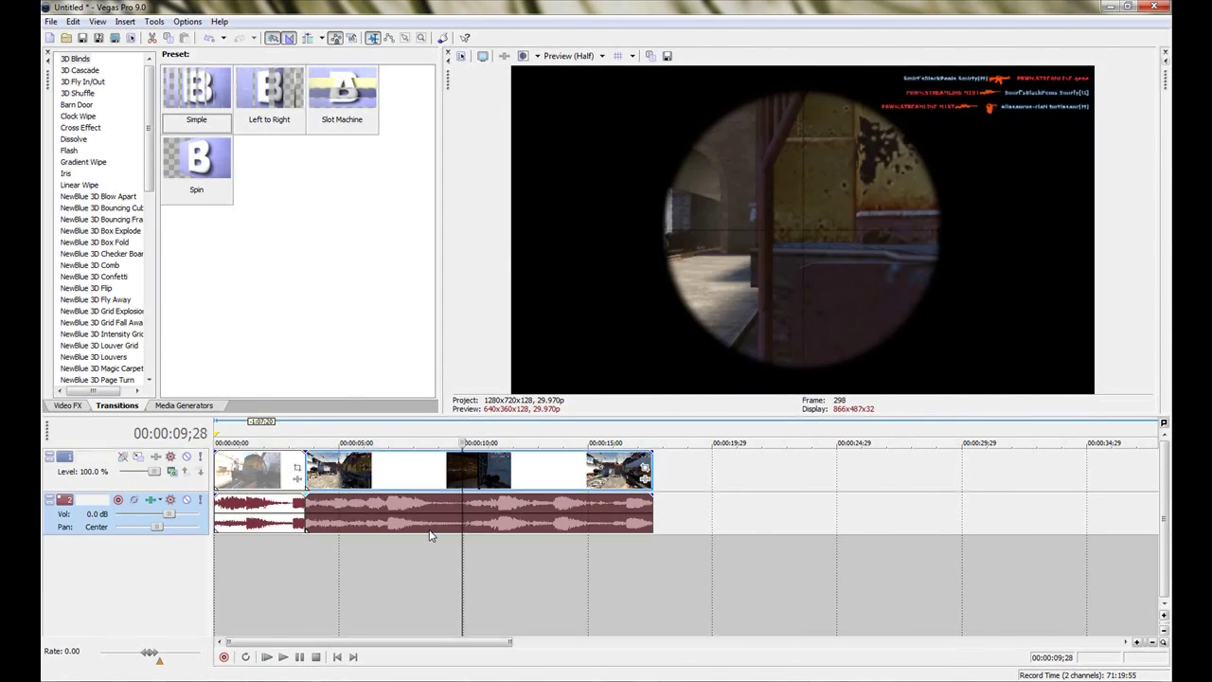
{"action": "key", "text": "Right"}
{"action": "key", "text": "Right"}
{"action": "key", "text": "s"}
Step: Delete the middle section between the two cuts and move the last clip up against the first clip
{"action": "left_click", "coordinate": [364, 481]}
{"action": "key", "text": "Delete"}
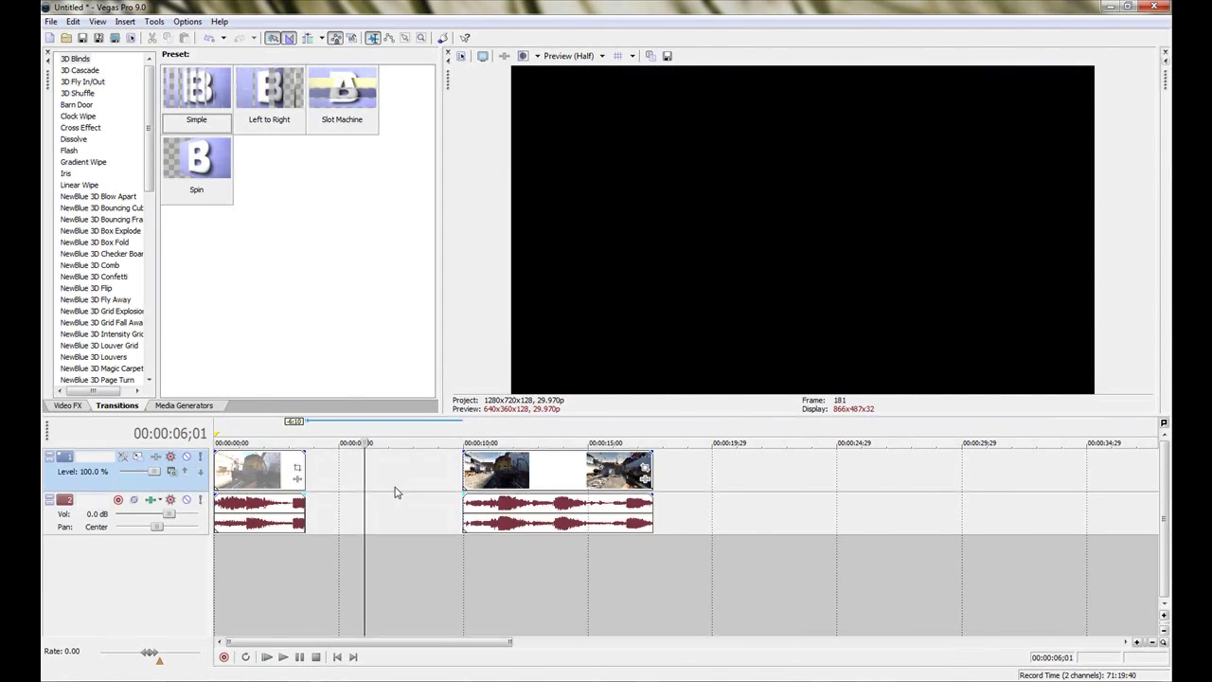
{"action": "left_click_drag", "start_coordinate": [479, 481], "coordinate": [319, 480]}
Step: Examine the footage around the new join frame by frame, from 00:00:03;11 to 00:00:03;18, and play across it
{"action": "left_click", "coordinate": [299, 552]}
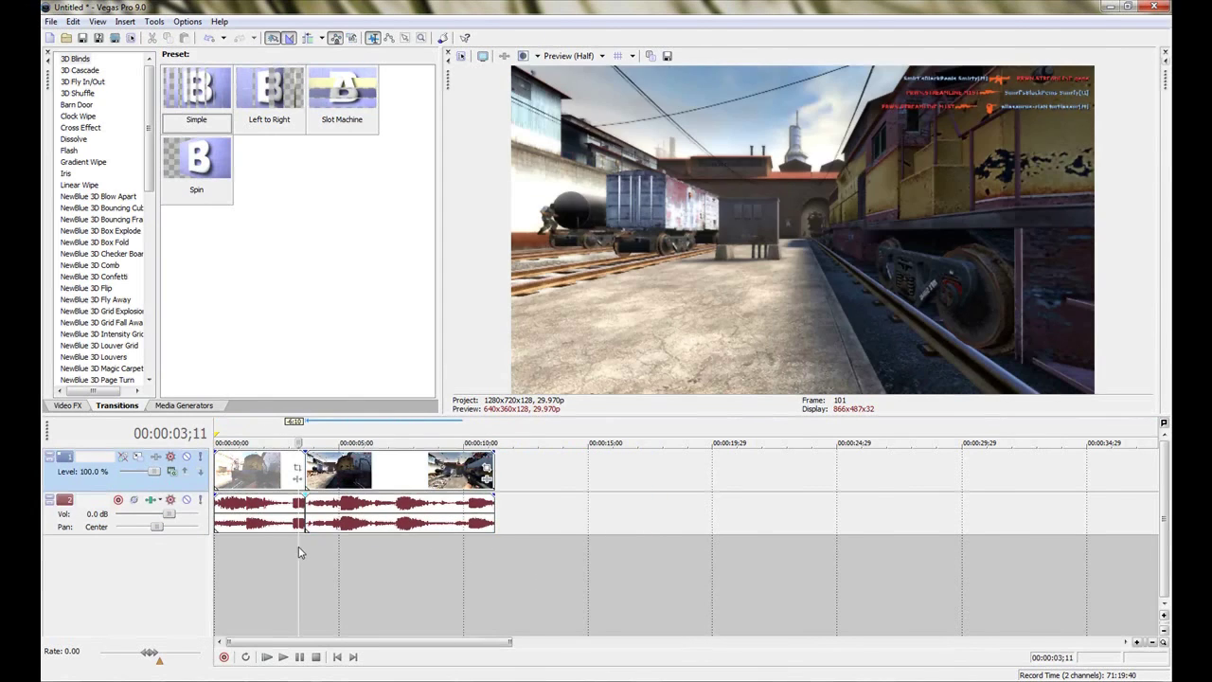
{"action": "key", "text": "Right"}
{"action": "key", "text": "Right"}
{"action": "key", "text": "Right"}
{"action": "key", "text": "Right"}
{"action": "key", "text": "Right"}
{"action": "key", "text": "Right"}
{"action": "key", "text": "Right"}
{"action": "key", "text": "Right"}
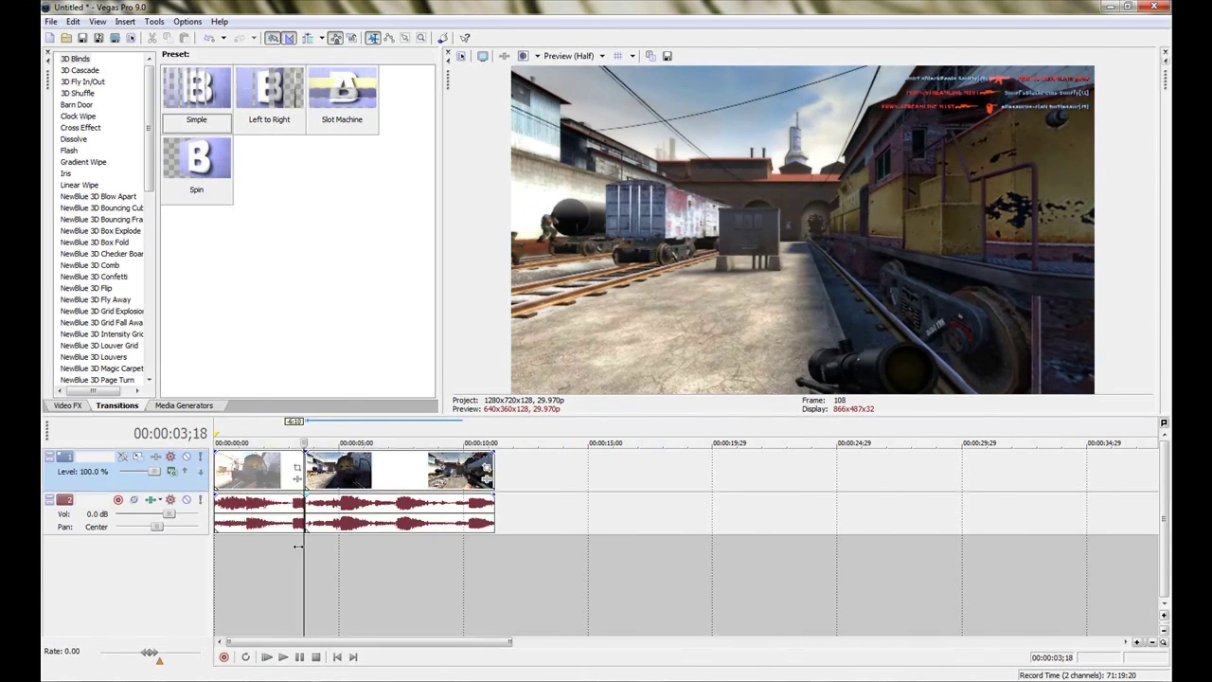
{"action": "key", "text": "Left"}
{"action": "key", "text": "Left"}
{"action": "key", "text": "Left"}
{"action": "key", "text": "Left"}
{"action": "key", "text": "Left"}
{"action": "key", "text": "Left"}
{"action": "key", "text": "Right"}
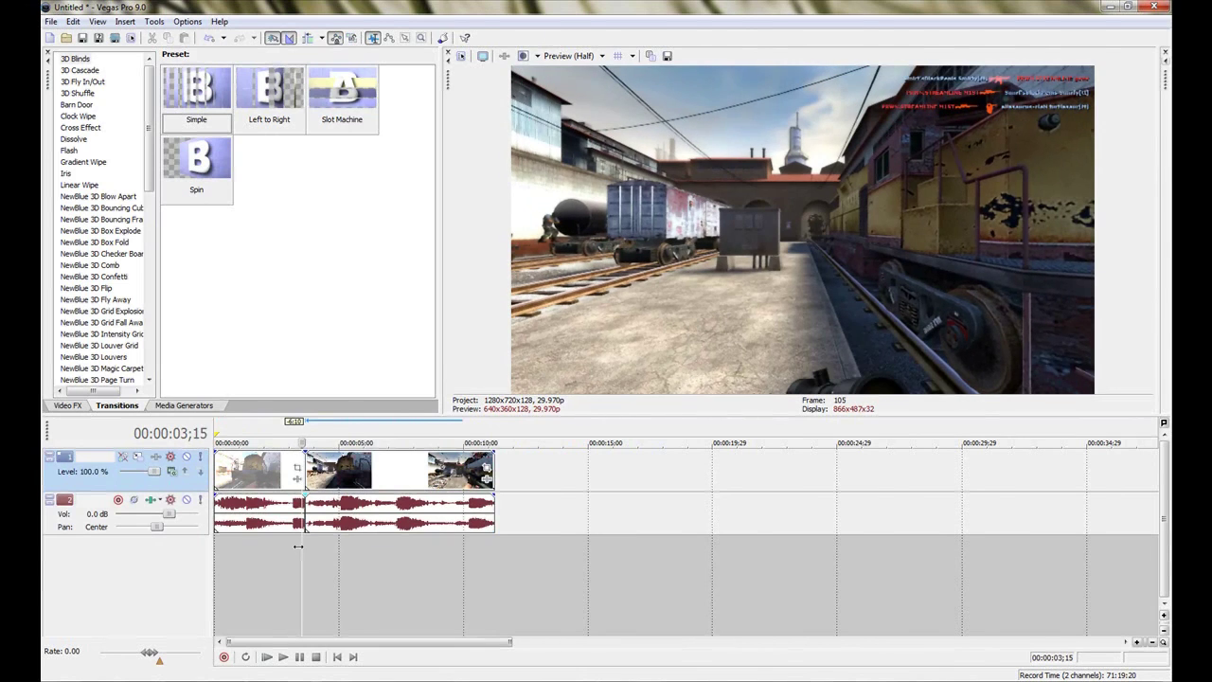
{"action": "key", "text": "Right"}
{"action": "key", "text": "space"}
{"action": "left_click", "coordinate": [292, 549]}
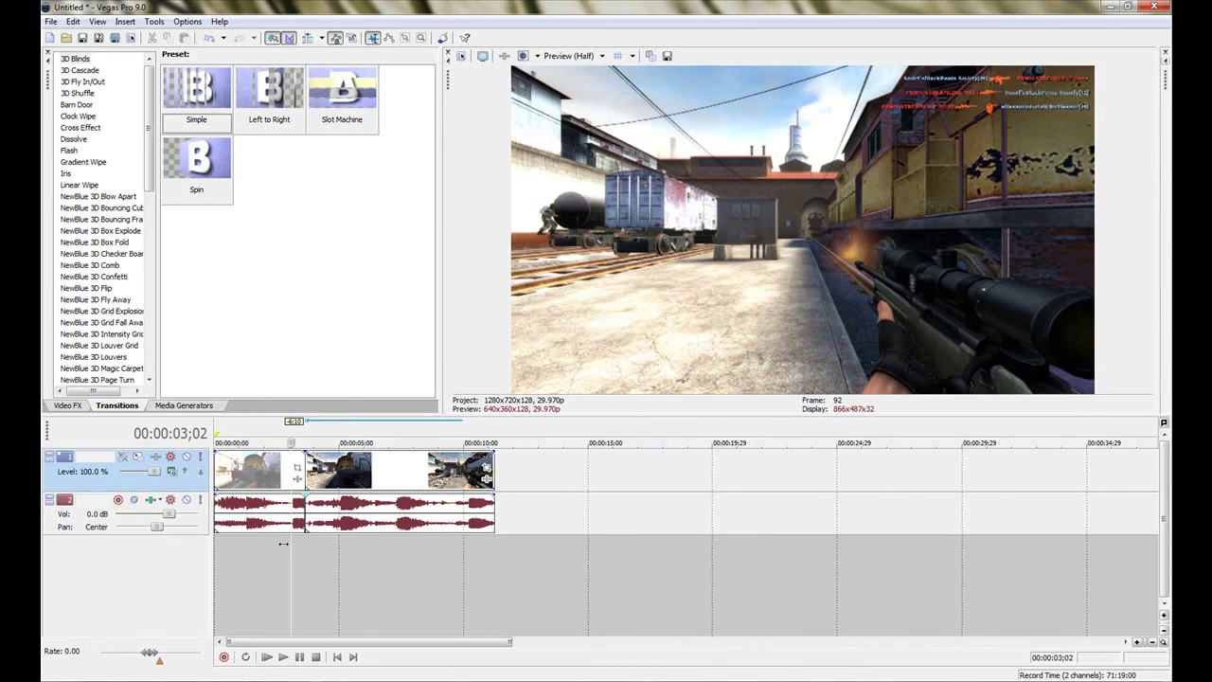
{"action": "key", "text": "Return"}
Step: Insert a velocity envelope on the first video clip
{"action": "right_click", "coordinate": [286, 460]}
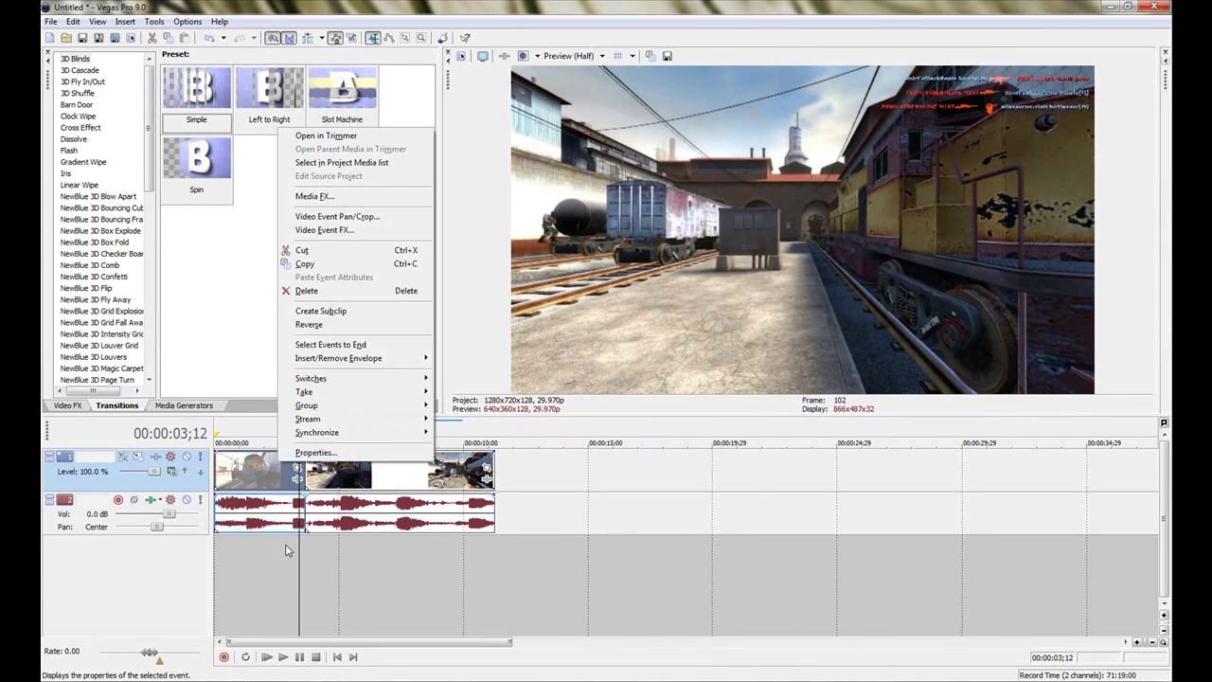
{"action": "left_click", "coordinate": [286, 549]}
{"action": "right_click", "coordinate": [271, 473]}
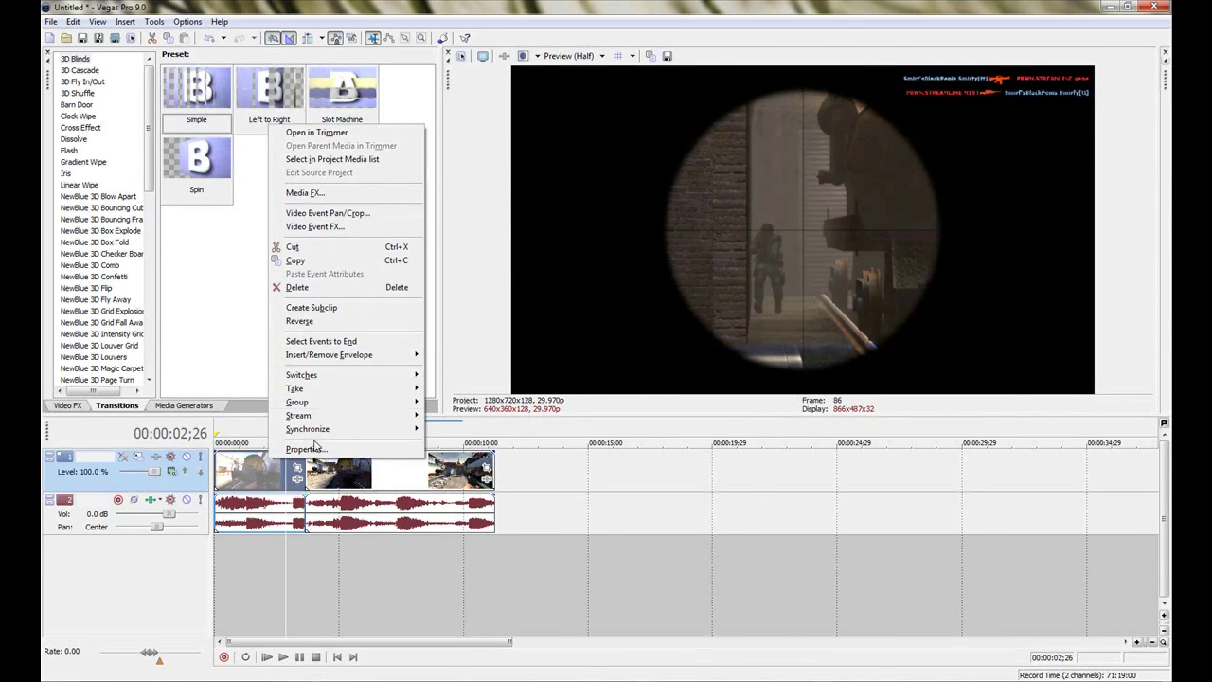
{"action": "mouse_move", "coordinate": [379, 355]}
{"action": "left_click", "coordinate": [450, 355]}
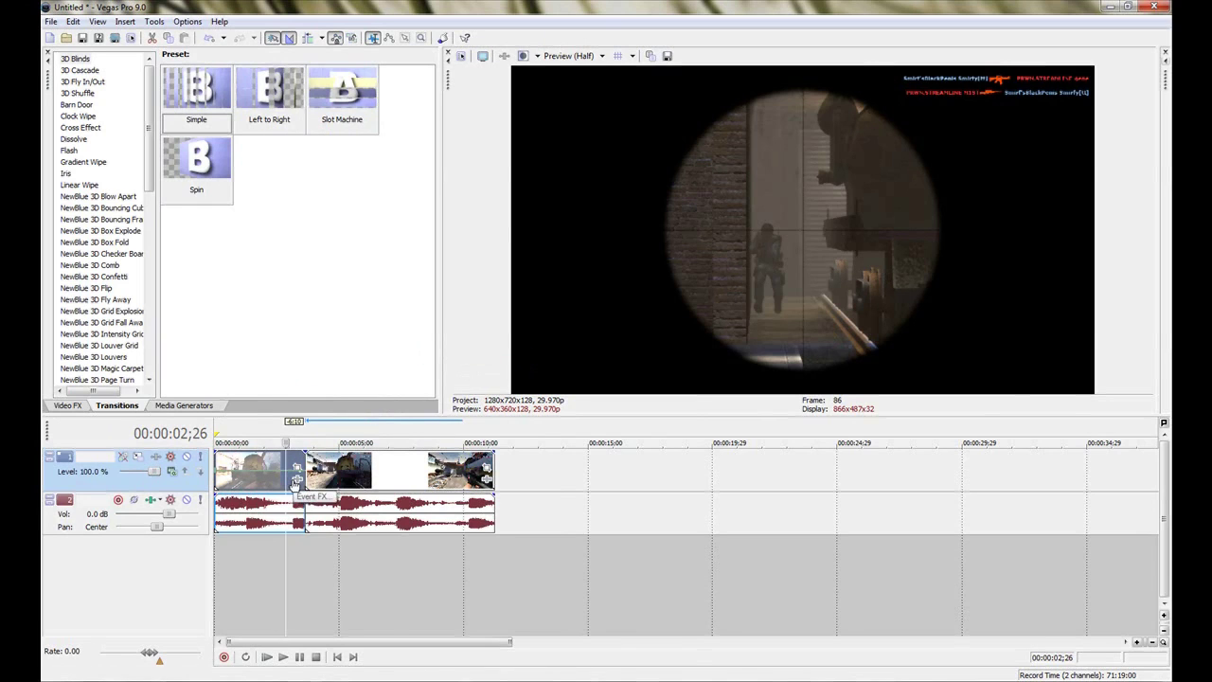
Step: Add velocity points at 00:00:03;01 and 00:00:03;03, right after the scoped shot, and lower the second point's speed
{"action": "left_click", "coordinate": [292, 486]}
{"action": "scroll", "coordinate": [297, 478], "scroll_direction": "up", "scroll_amount": 4}
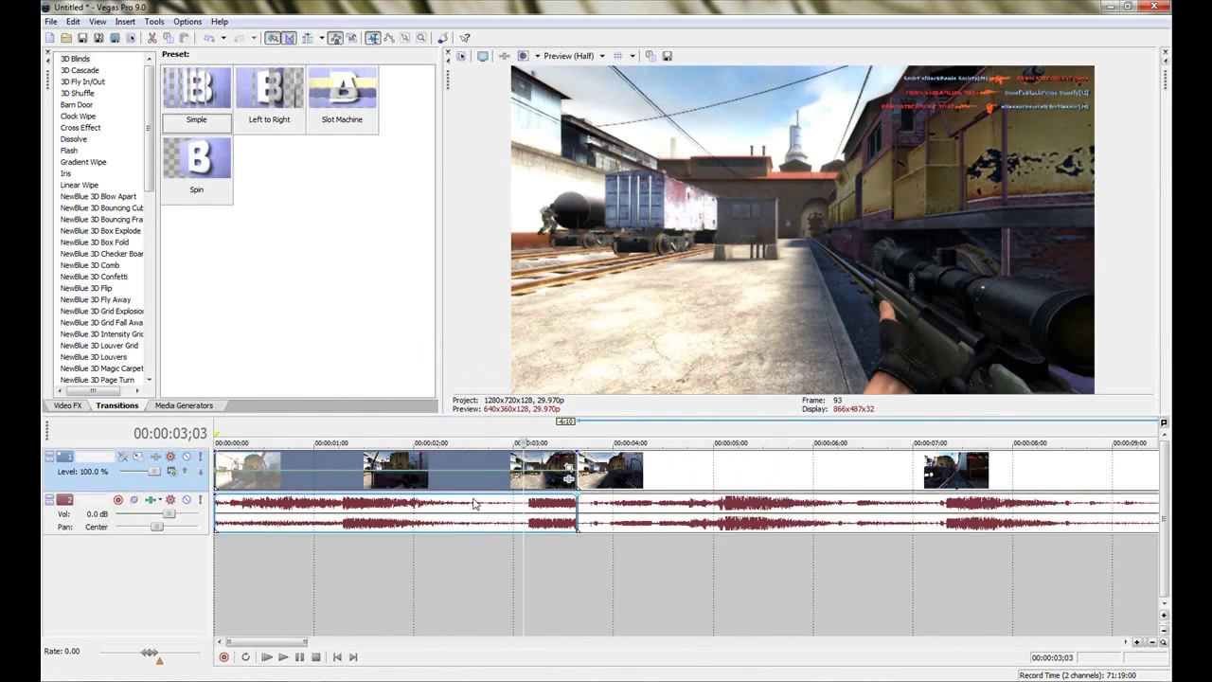
{"action": "left_click", "coordinate": [511, 480]}
{"action": "left_click", "coordinate": [514, 478]}
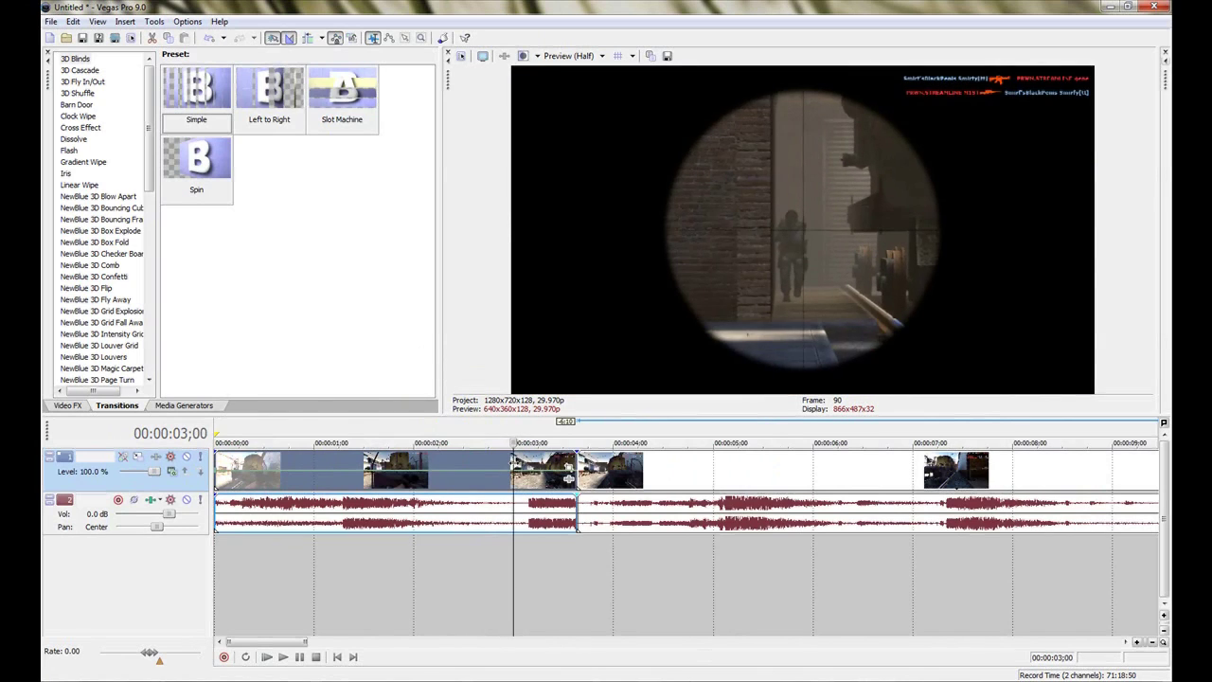
{"action": "left_click", "coordinate": [517, 474]}
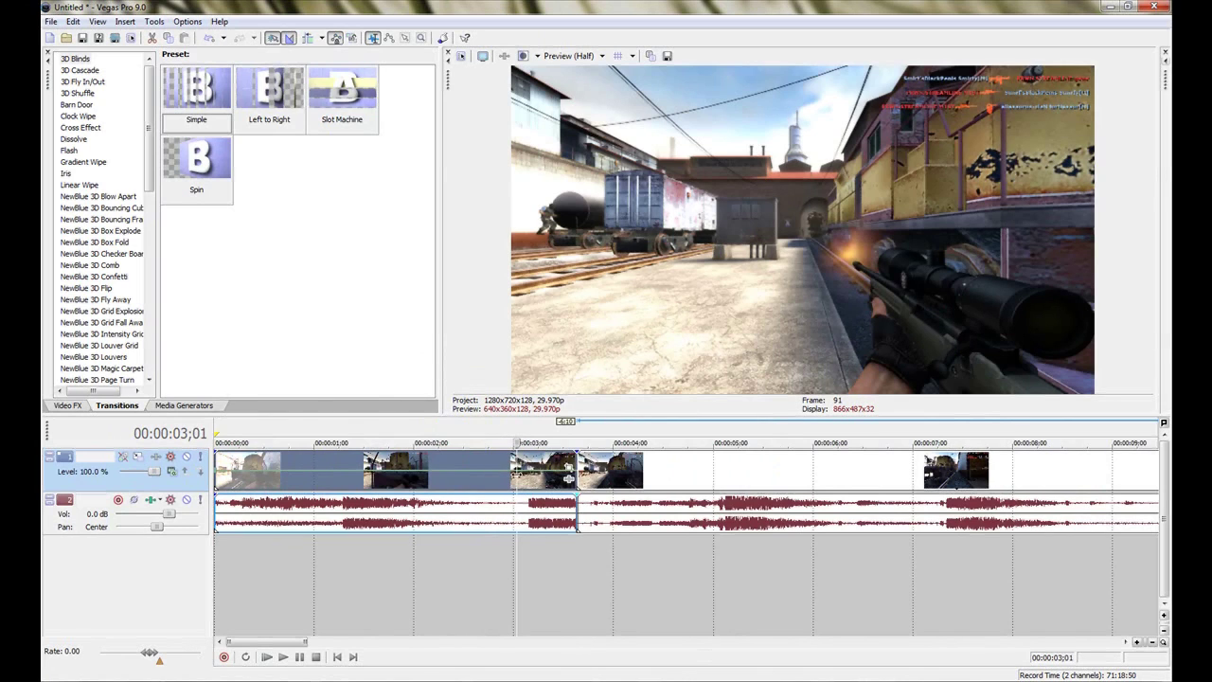
{"action": "right_click", "coordinate": [527, 473]}
{"action": "left_click", "coordinate": [592, 307]}
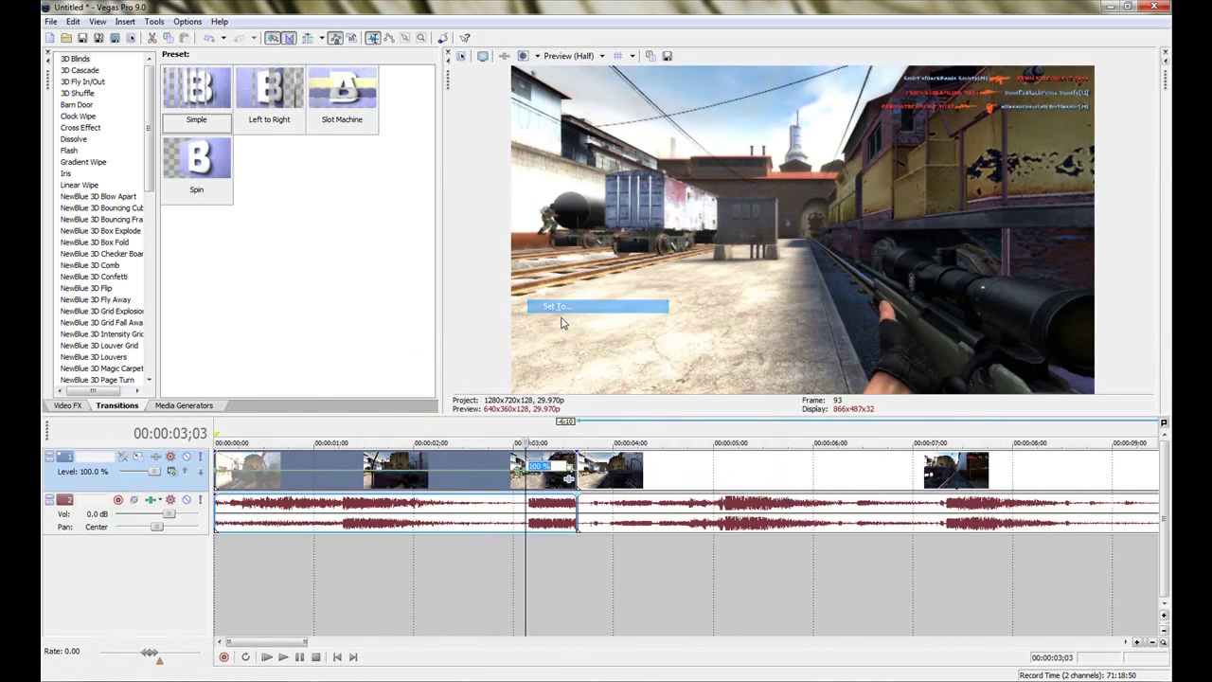
Step: Shift the second clip nine frames later and extend the slowed first clip to meet it
{"action": "mouse_move", "coordinate": [602, 470]}
{"action": "left_mouse_down"}
{"action": "mouse_move", "coordinate": [633, 470]}
{"action": "mouse_move", "coordinate": [606, 473]}
{"action": "left_mouse_up"}
{"action": "left_click", "coordinate": [451, 550]}
{"action": "key", "text": "space"}
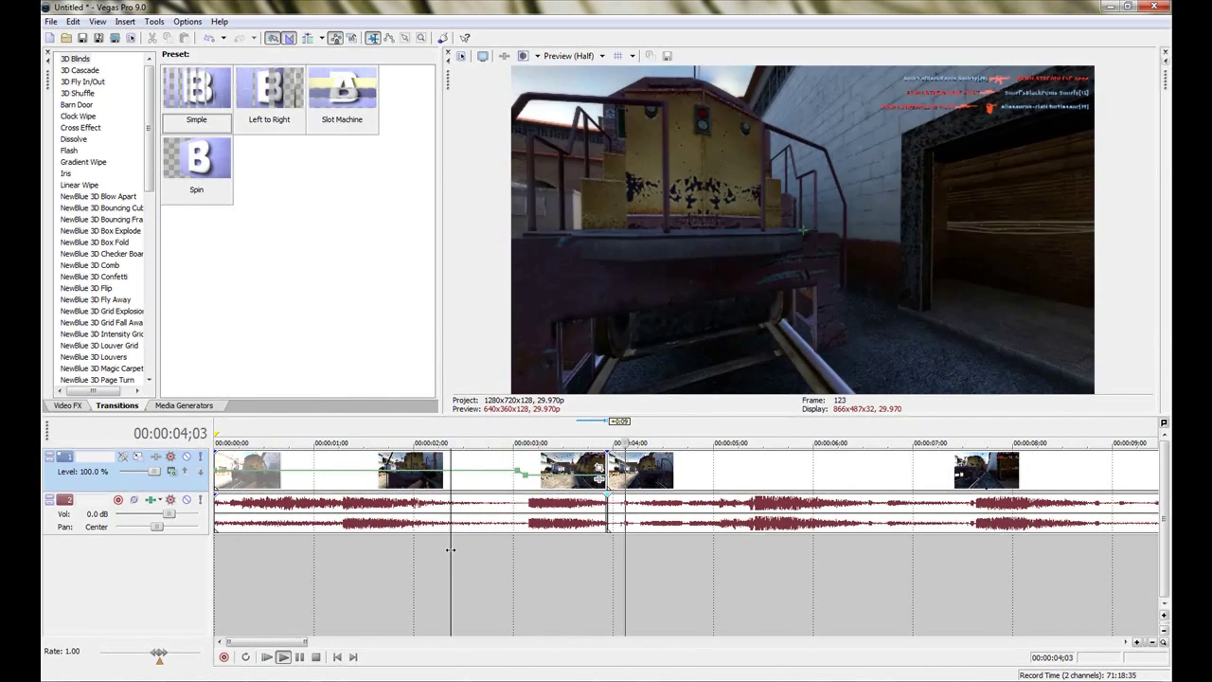
{"action": "key", "text": "space"}
Step: Examine the slowed footage frame by frame from 00:00:03;18 up to the join at 00:00:03;28
{"action": "left_click", "coordinate": [573, 460]}
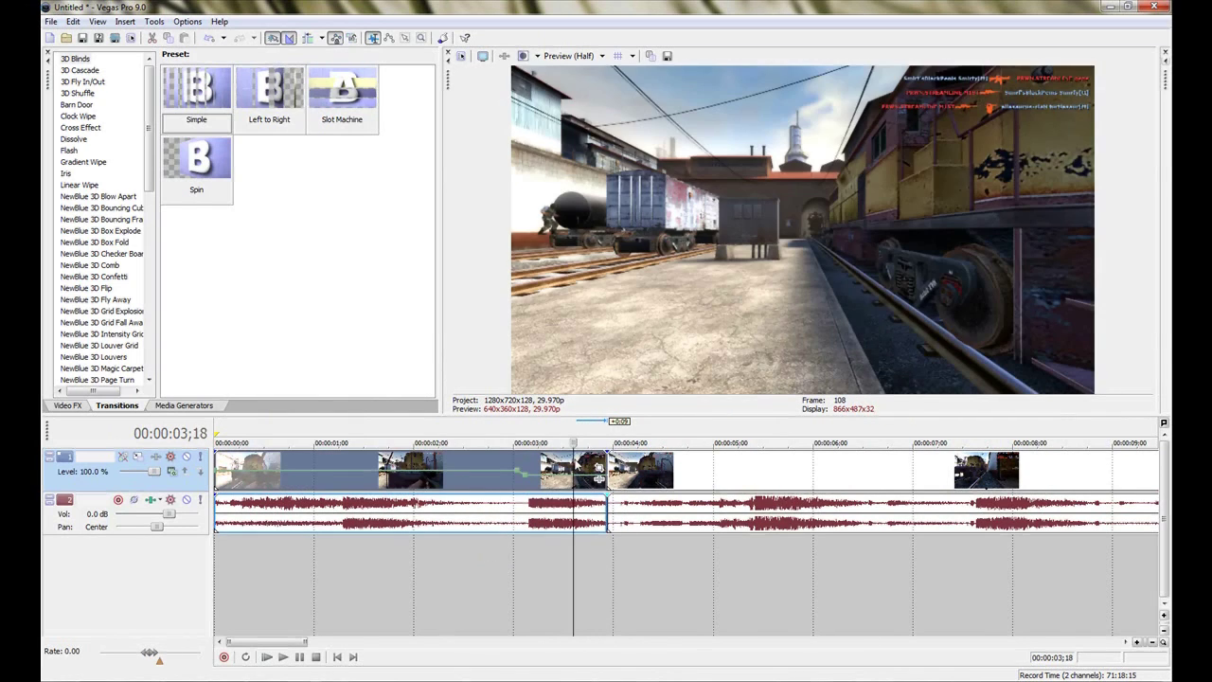
{"action": "key", "text": "Right"}
{"action": "key", "text": "Right"}
{"action": "key", "text": "Right"}
{"action": "key", "text": "Right"}
{"action": "key", "text": "Right"}
{"action": "key", "text": "Right"}
{"action": "key", "text": "Right"}
{"action": "key", "text": "Right"}
{"action": "key", "text": "Right"}
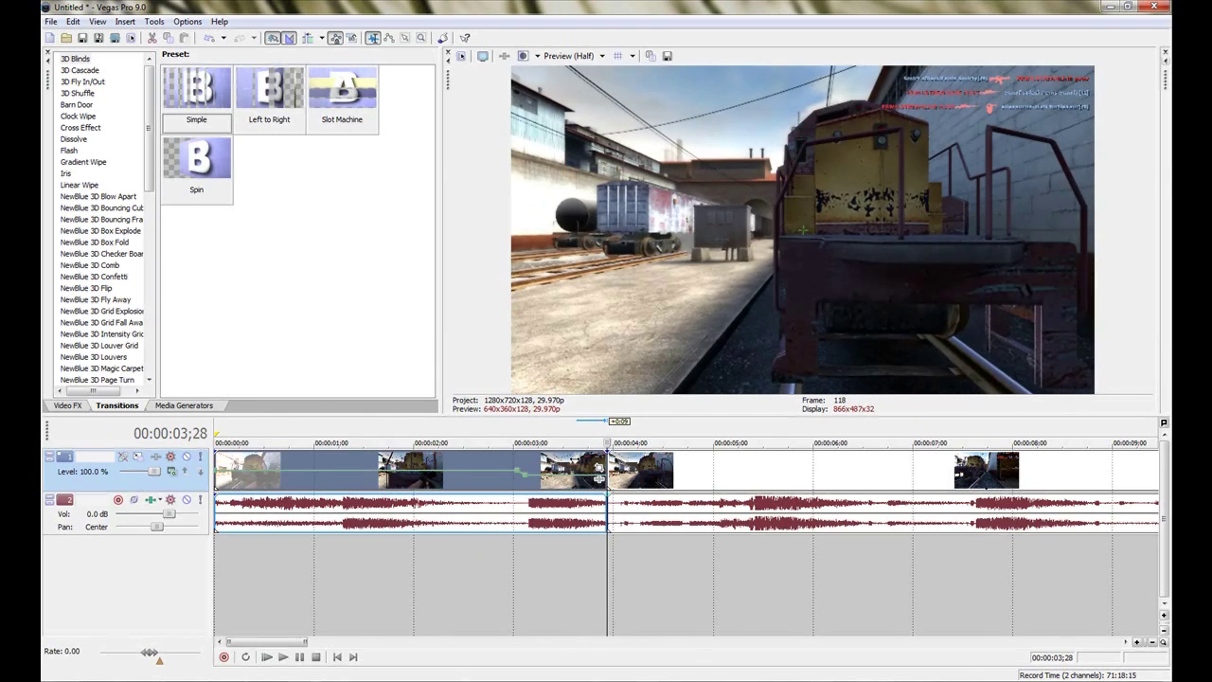
Step: Move the second clip 16 frames later and extend the end of the first clip into the gap
{"action": "left_click", "coordinate": [668, 466]}
{"action": "left_click_drag", "start_coordinate": [668, 466], "coordinate": [722, 466]}
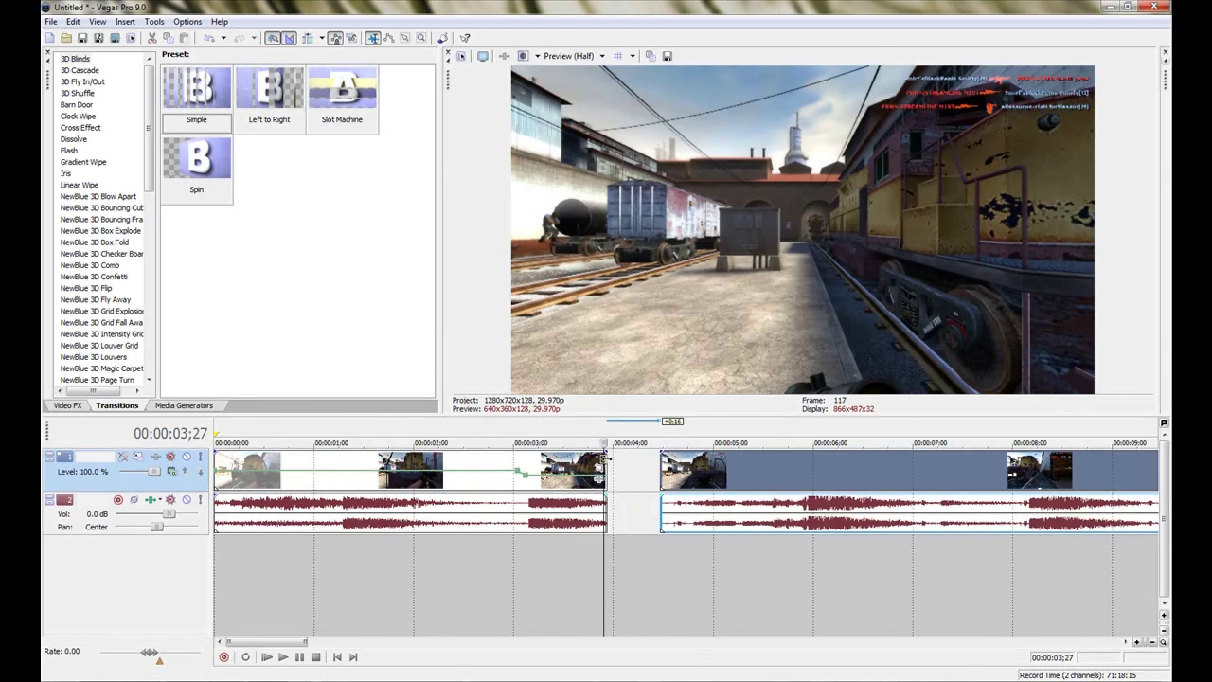
{"action": "left_click", "coordinate": [590, 481]}
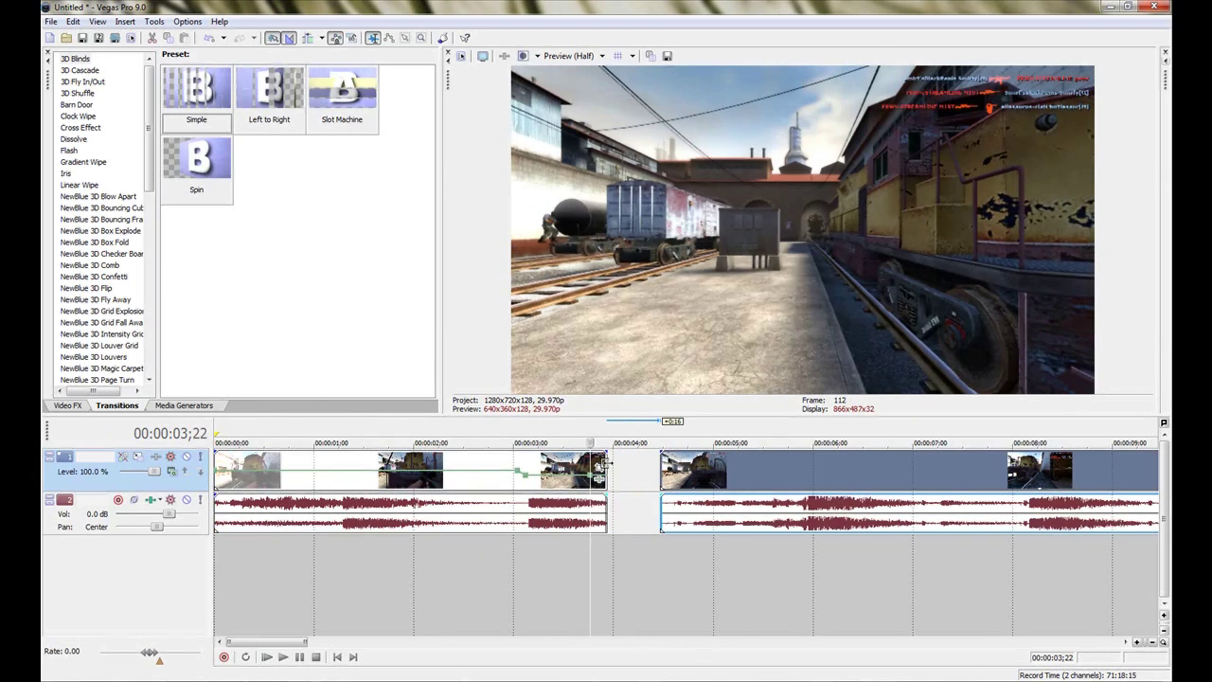
{"action": "left_click_drag", "start_coordinate": [603, 464], "coordinate": [639, 466]}
Step: Add a velocity point at 00:00:04;01 near the first clip's end and set it to normal velocity
{"action": "left_click", "coordinate": [620, 478]}
{"action": "right_click", "coordinate": [622, 474]}
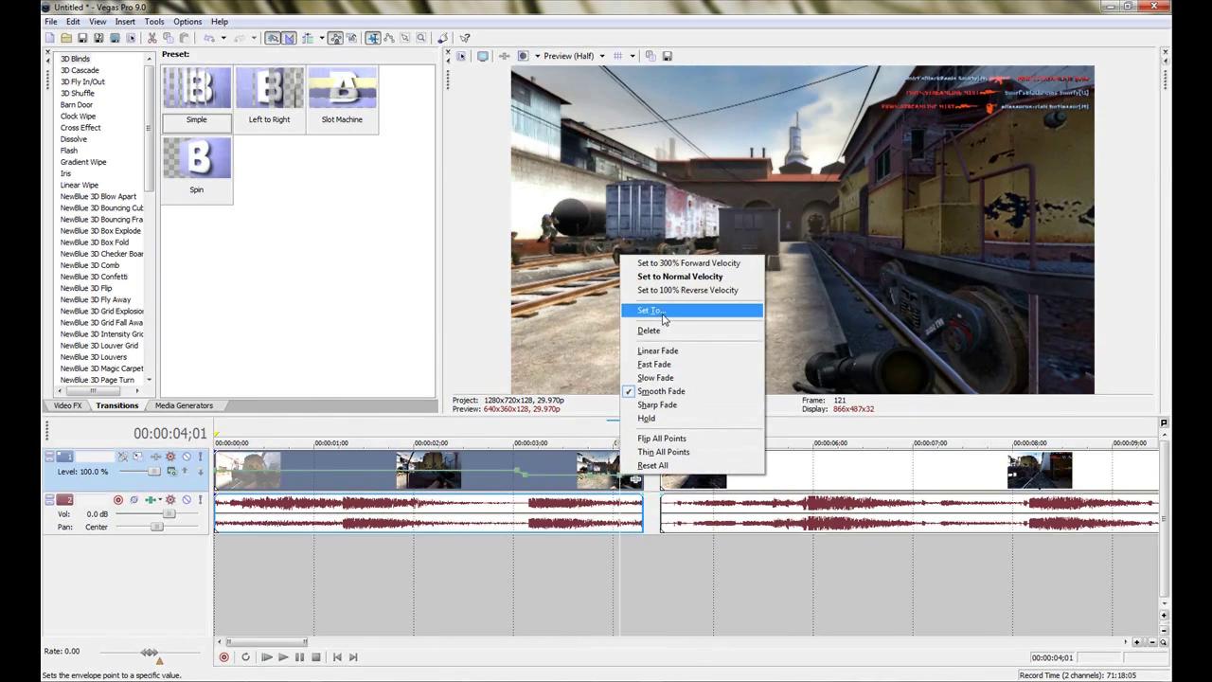
{"action": "left_click", "coordinate": [662, 278]}
{"action": "left_click", "coordinate": [593, 562]}
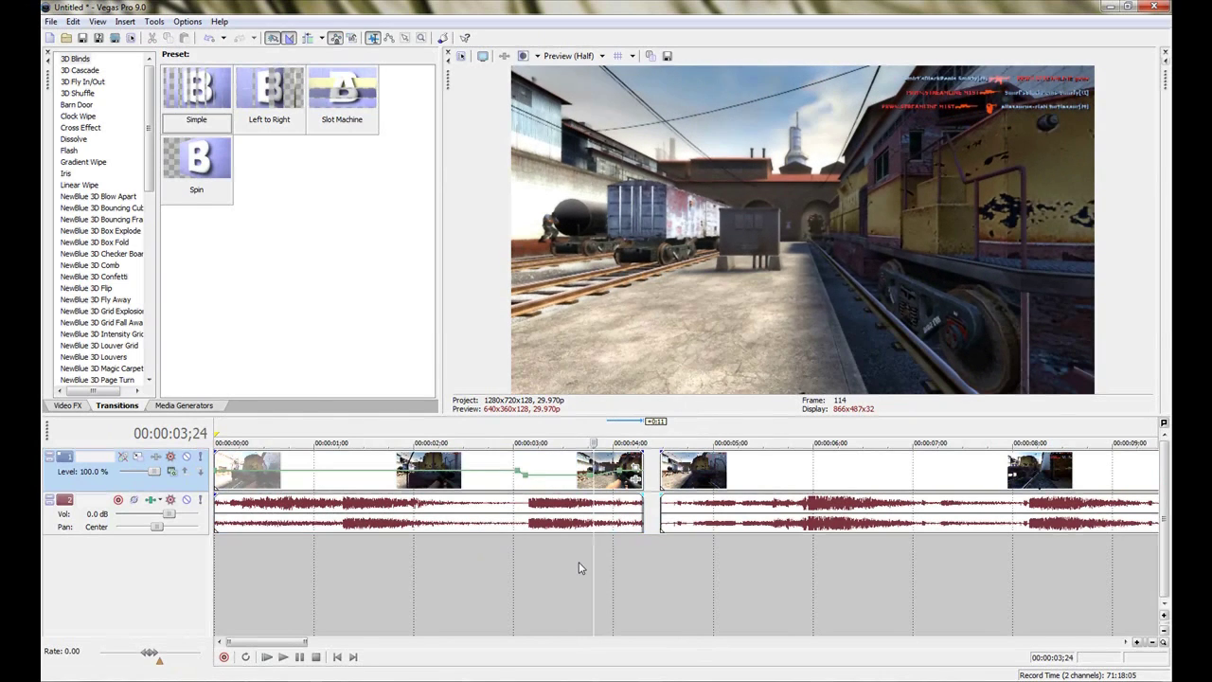
{"action": "key", "text": "Left"}
{"action": "key", "text": "Left"}
{"action": "key", "text": "space"}
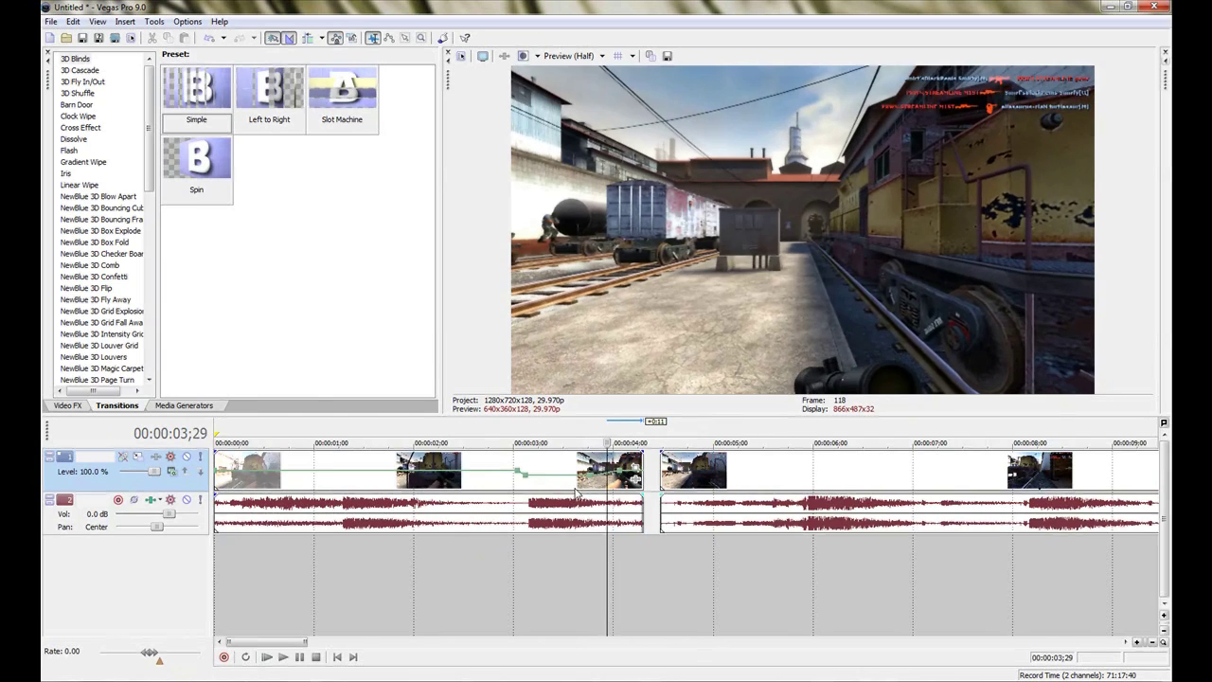
Step: Insert a video track above and move the second clip onto it, with its audio on a separate track, starting at 00:00:03;29
{"action": "right_click", "coordinate": [90, 488]}
{"action": "left_click", "coordinate": [149, 511]}
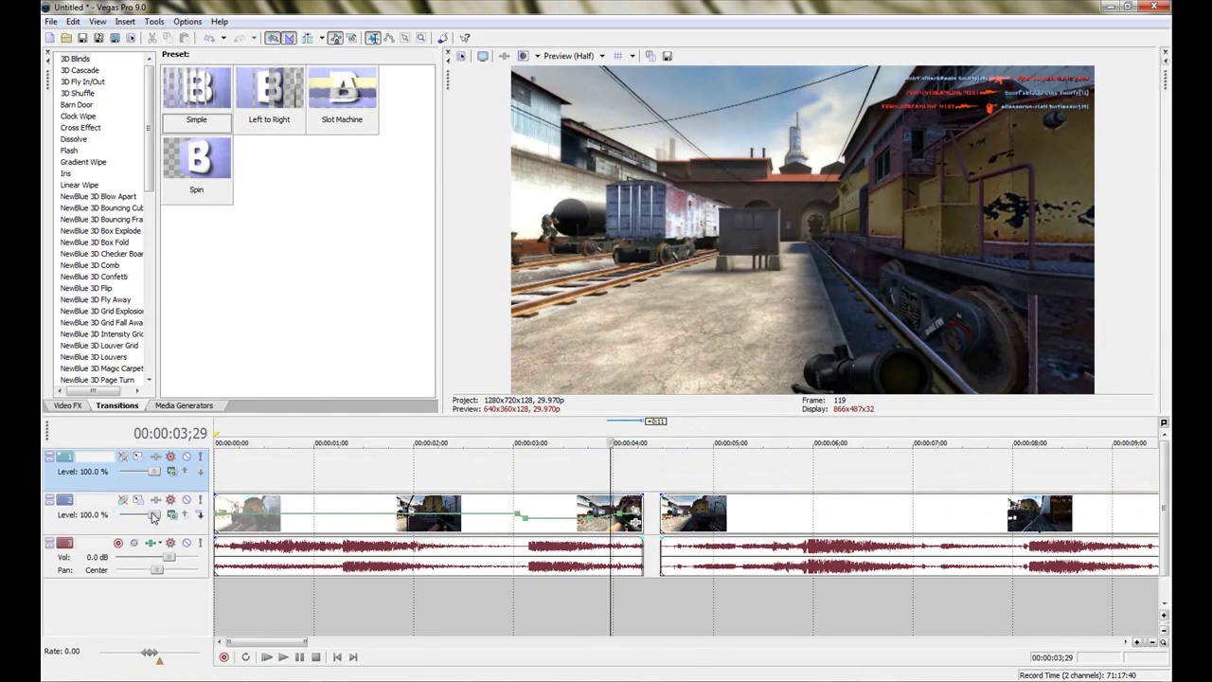
{"action": "left_click_drag", "start_coordinate": [686, 511], "coordinate": [679, 473]}
{"action": "left_click_drag", "start_coordinate": [681, 558], "coordinate": [684, 613]}
{"action": "left_click_drag", "start_coordinate": [677, 464], "coordinate": [636, 466]}
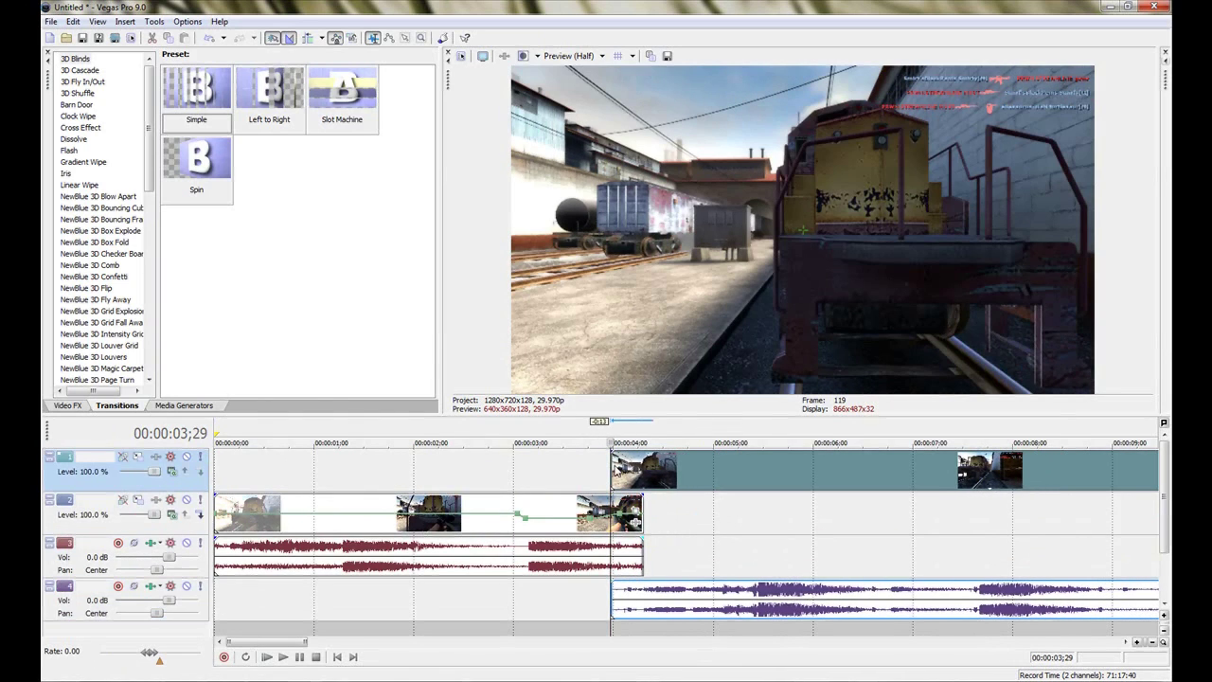
Step: Compare the frames around the overlap and shift the second clip two frames later
{"action": "left_click", "coordinate": [601, 470]}
{"action": "key", "text": "Right"}
{"action": "key", "text": "Right"}
{"action": "key", "text": "Right"}
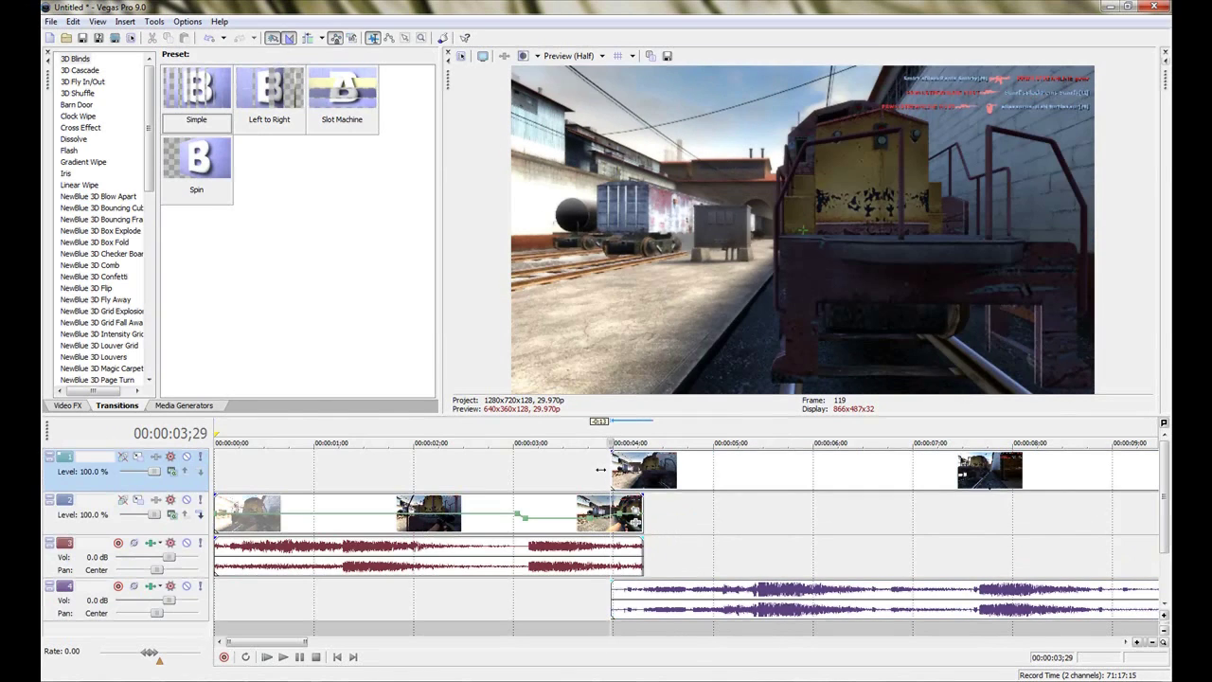
{"action": "key", "text": "Left"}
{"action": "left_click_drag", "start_coordinate": [644, 481], "coordinate": [650, 481]}
Step: Shift the second clip to start at 00:00:04;03 and give its video a six-frame fade-in over the first clip
{"action": "key", "text": "Left"}
{"action": "key", "text": "Left"}
{"action": "key", "text": "Left"}
{"action": "key", "text": "Left"}
{"action": "key", "text": "Left"}
{"action": "key", "text": "Left"}
{"action": "key", "text": "Left"}
{"action": "key", "text": "Left"}
{"action": "key", "text": "Left"}
{"action": "key", "text": "Left"}
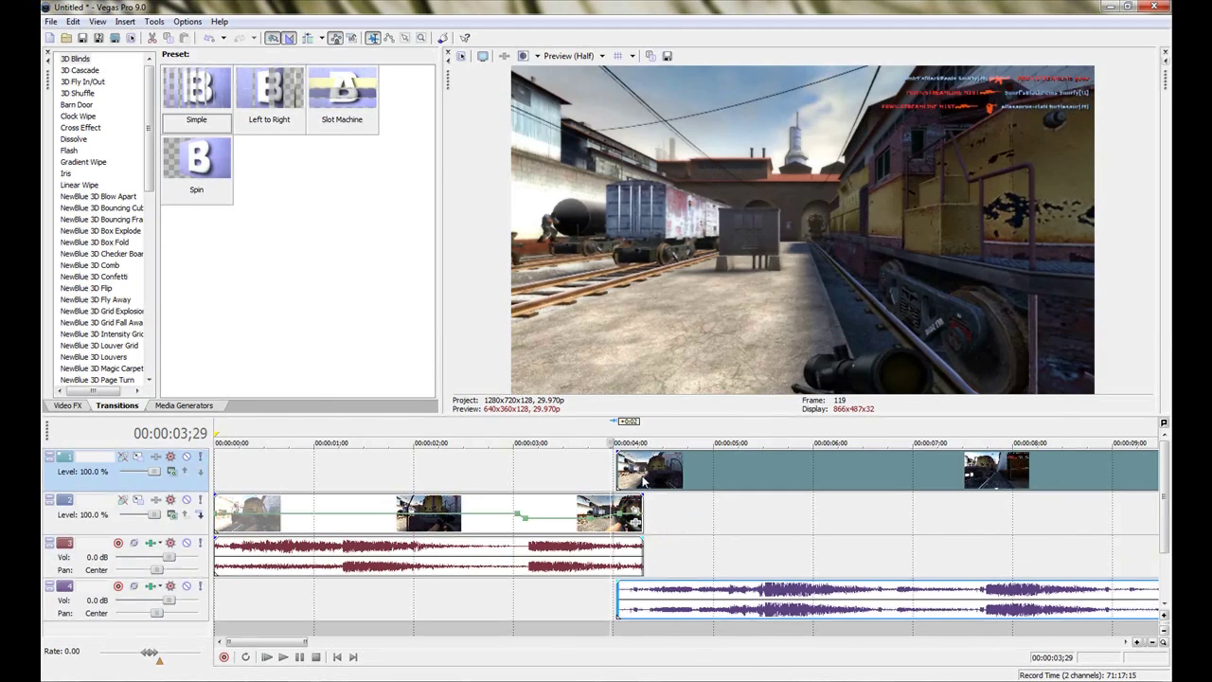
{"action": "key", "text": "Right"}
{"action": "left_click_drag", "start_coordinate": [644, 481], "coordinate": [651, 482]}
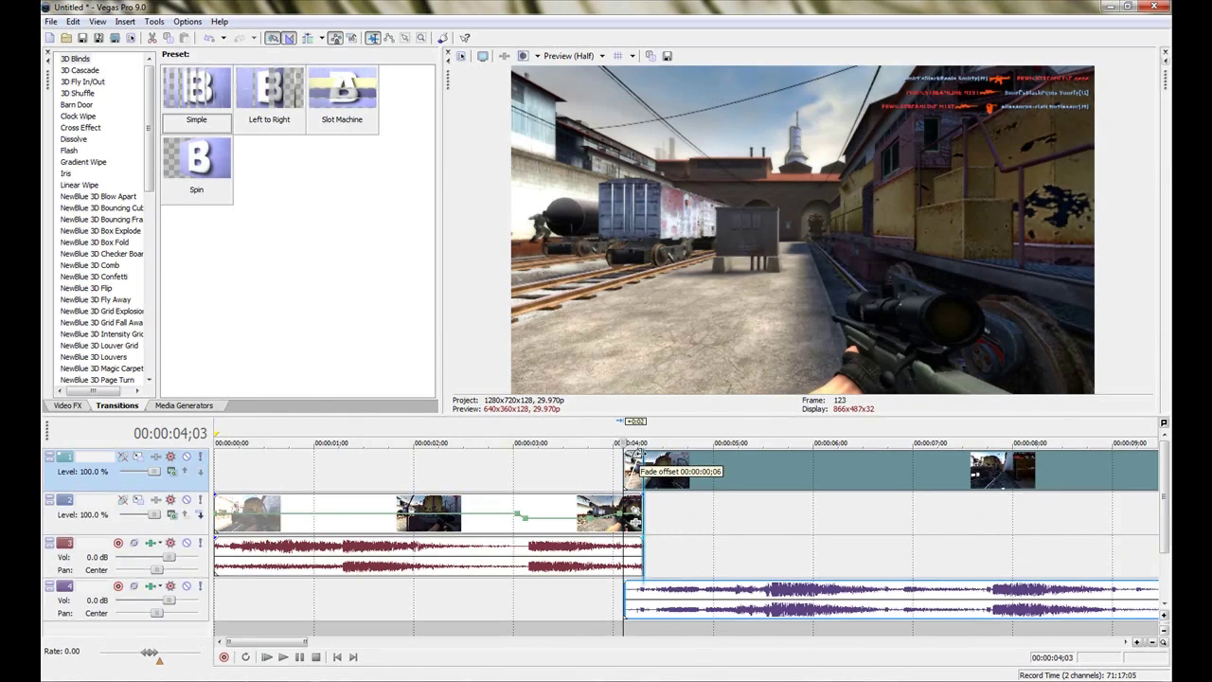
Step: Play the faded transition between the two clips repeatedly, starting shortly after the scoped shot
{"action": "left_click", "coordinate": [576, 480]}
{"action": "key", "text": "space"}
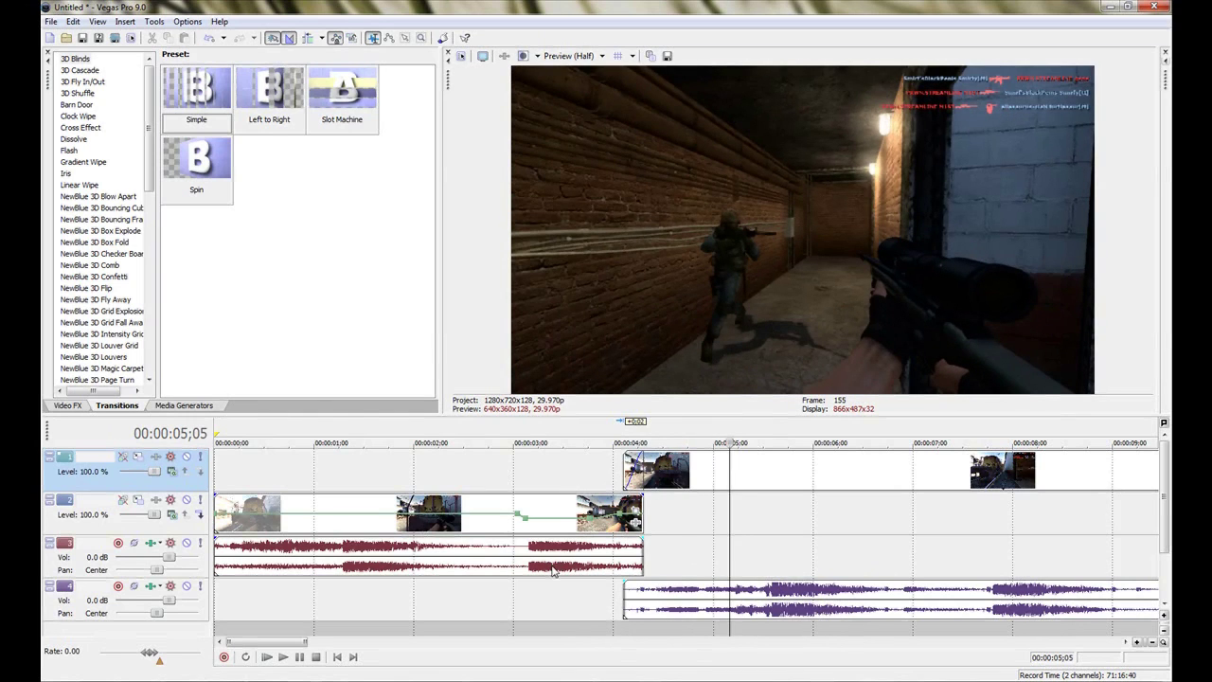
{"action": "left_click", "coordinate": [549, 471]}
{"action": "key", "text": "space"}
{"action": "key", "text": "space"}
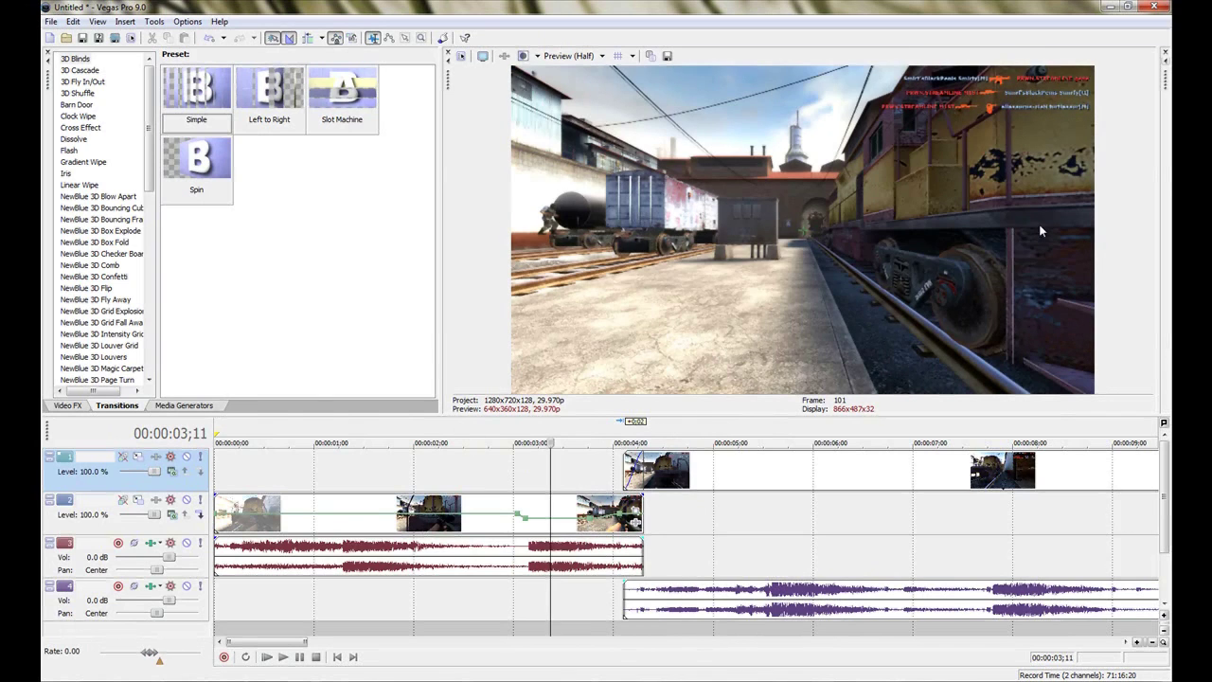
{"action": "key", "text": "space"}
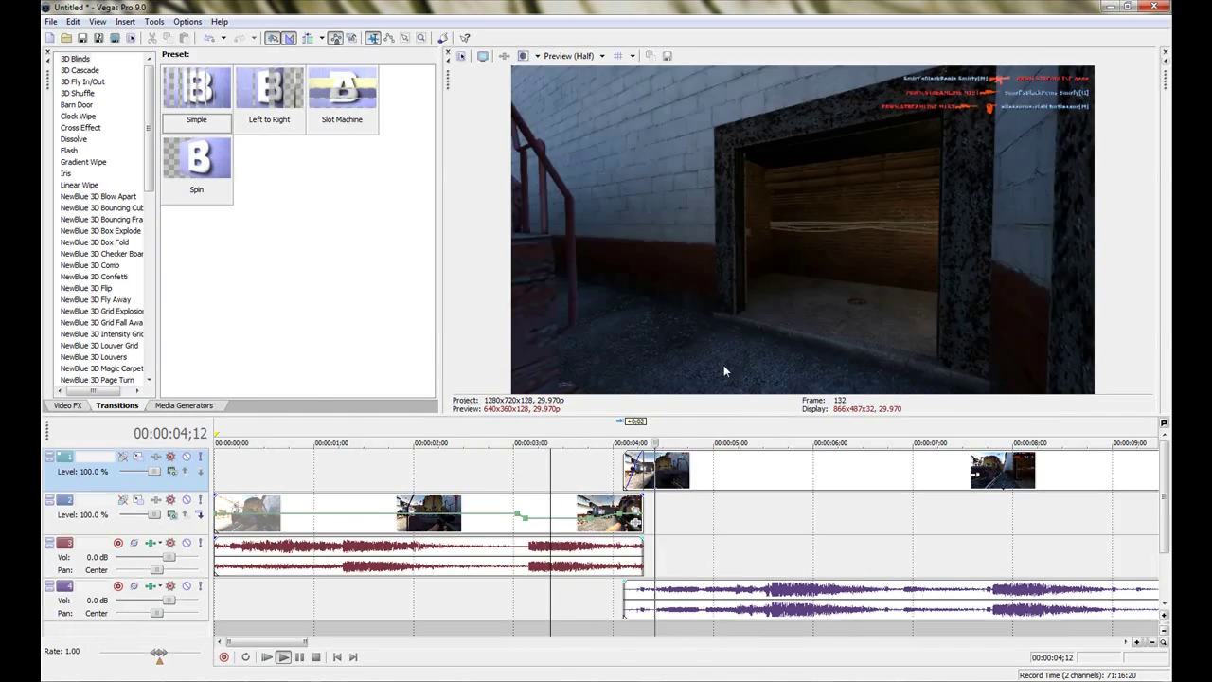
{"action": "key", "text": "space"}
Step: Examine the start of the fade frame by frame from 00:00:03;29 to 00:00:04;04, and replay the transition
{"action": "left_click", "coordinate": [609, 472]}
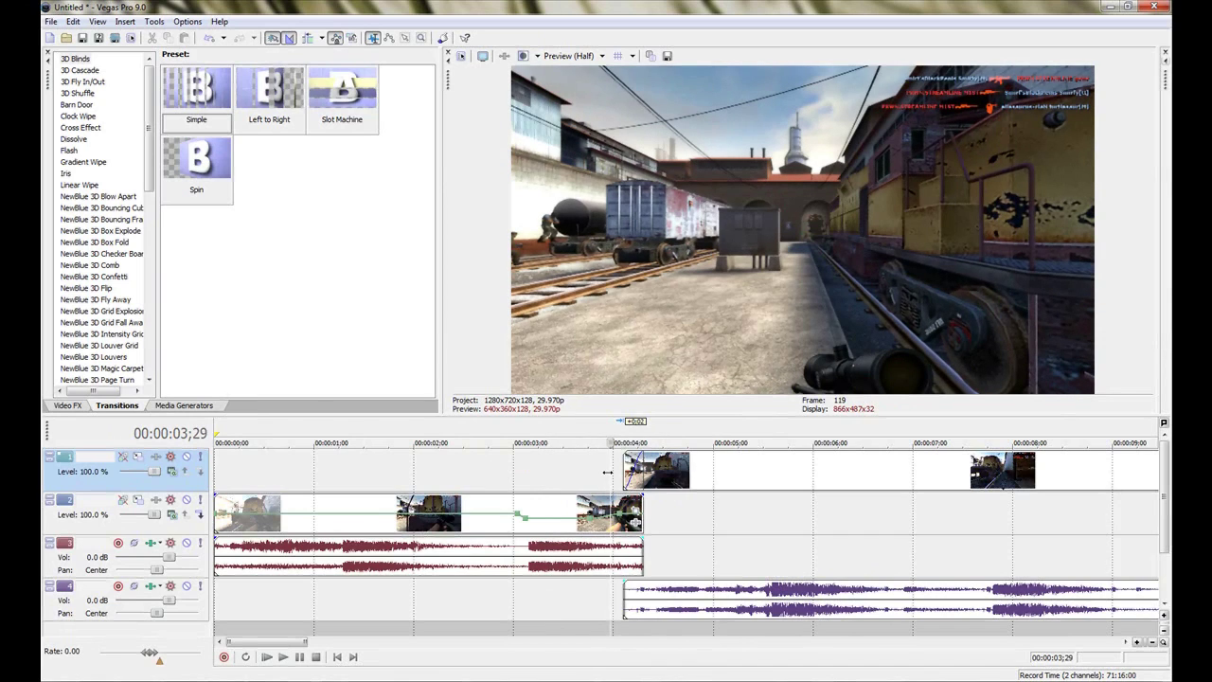
{"action": "key", "text": "Right"}
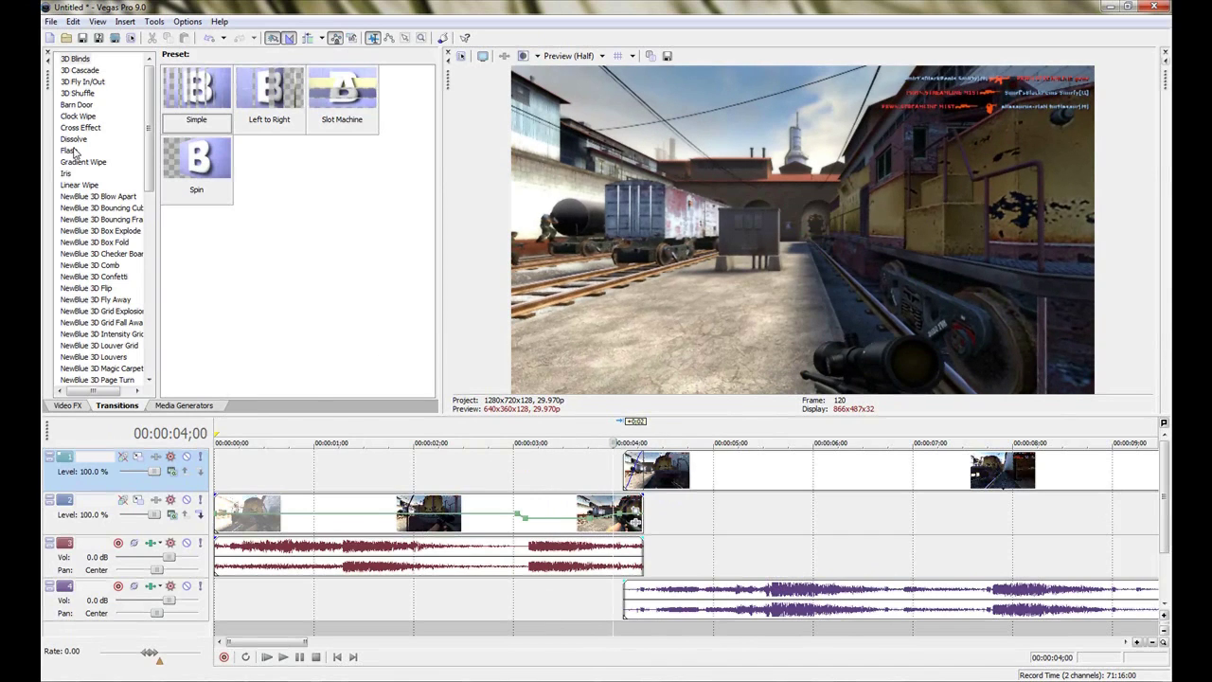
{"action": "key", "text": "Right"}
{"action": "key", "text": "Right"}
{"action": "key", "text": "Right"}
{"action": "key", "text": "Right"}
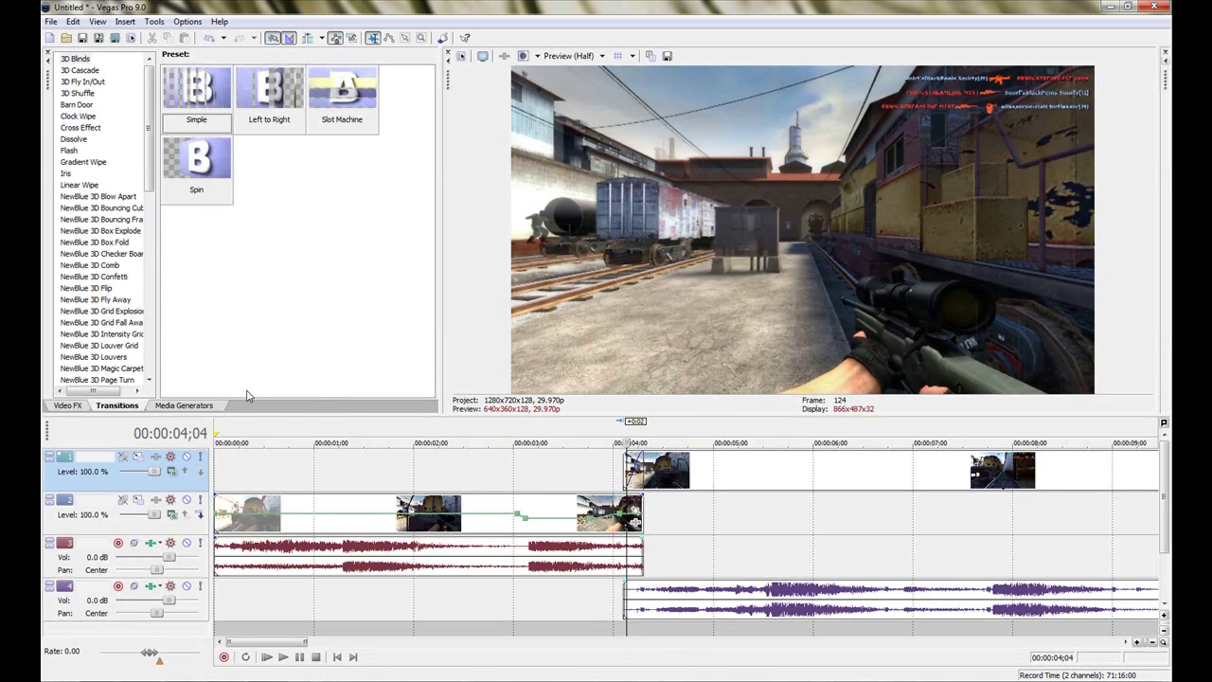
{"action": "key", "text": "space"}
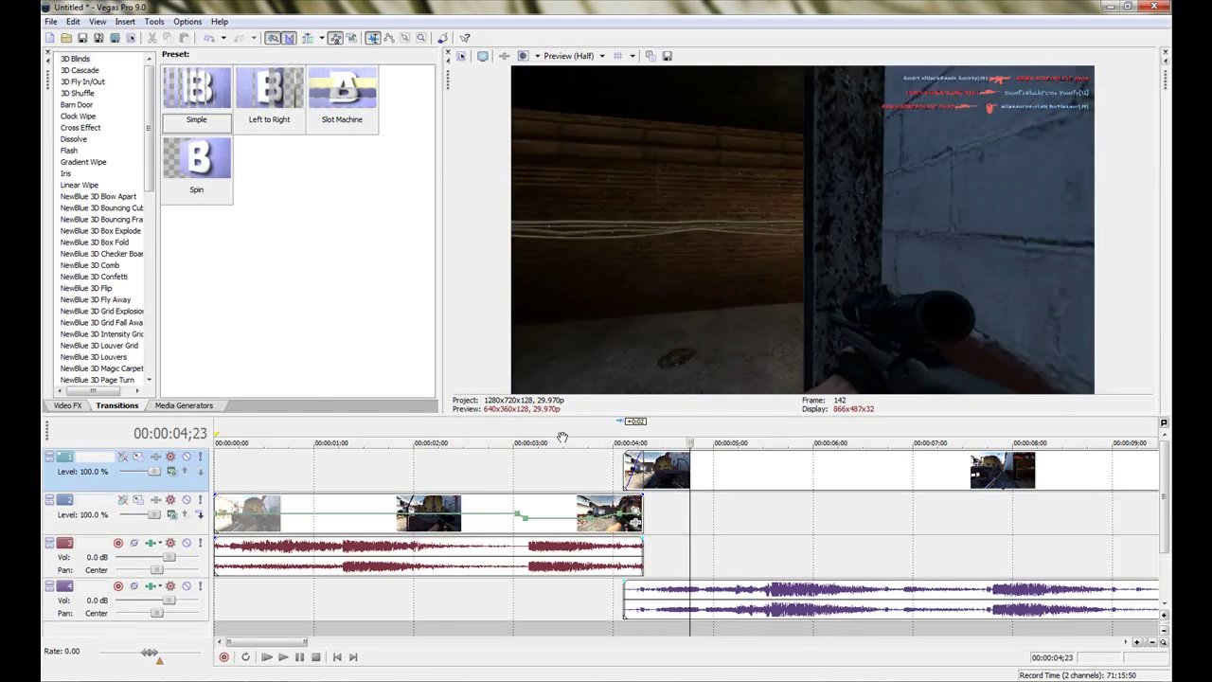
Step: Split the second clip at 00:00:06;18, as the view leaves the wall beside the train
{"action": "scroll", "coordinate": [563, 442], "scroll_direction": "down", "scroll_amount": 3}
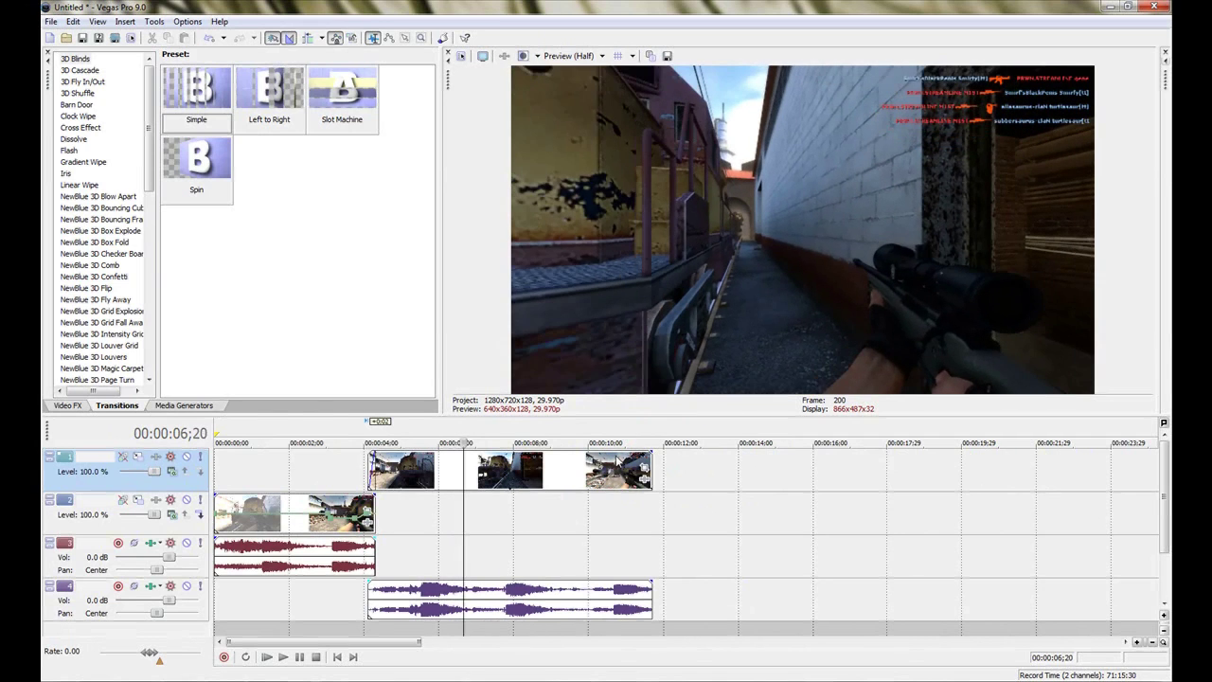
{"action": "key", "text": "Left"}
{"action": "key", "text": "Left"}
{"action": "key", "text": "Left"}
{"action": "key", "text": "Left"}
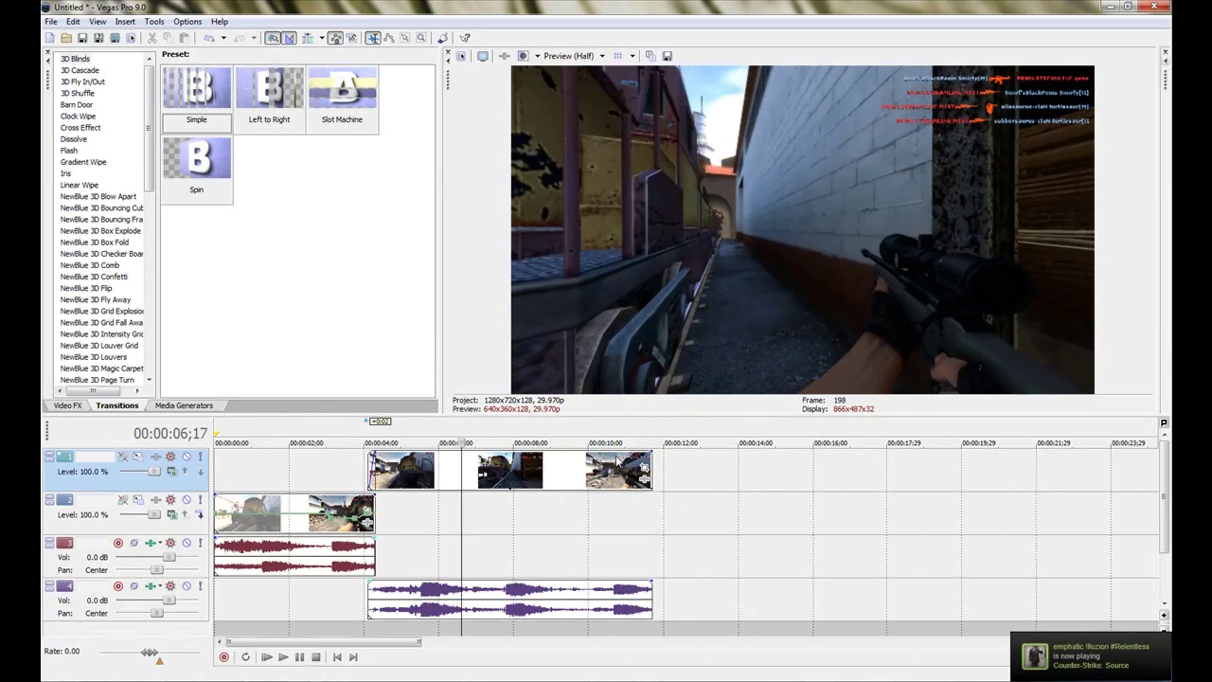
{"action": "key", "text": "Right"}
{"action": "key", "text": "s"}
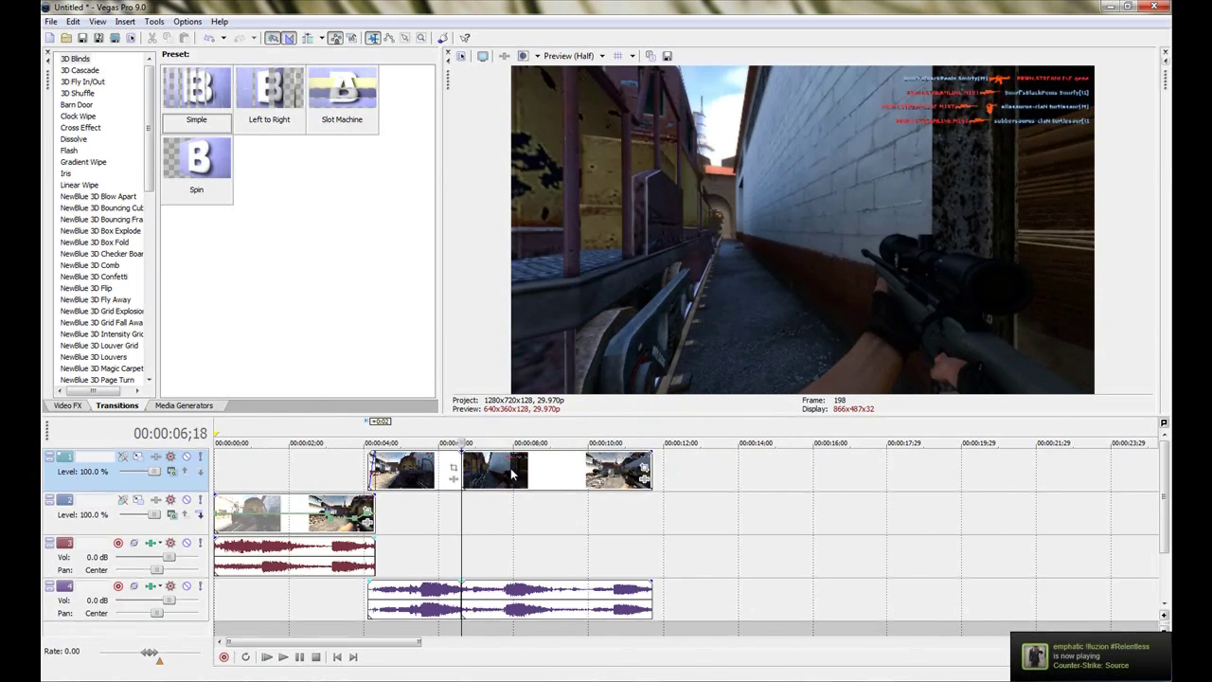
Step: Place the later part, without its opening section, on the second video track, overlapping the previous clip by four frames, and fade out that clip's end
{"action": "left_click_drag", "start_coordinate": [501, 481], "coordinate": [449, 519]}
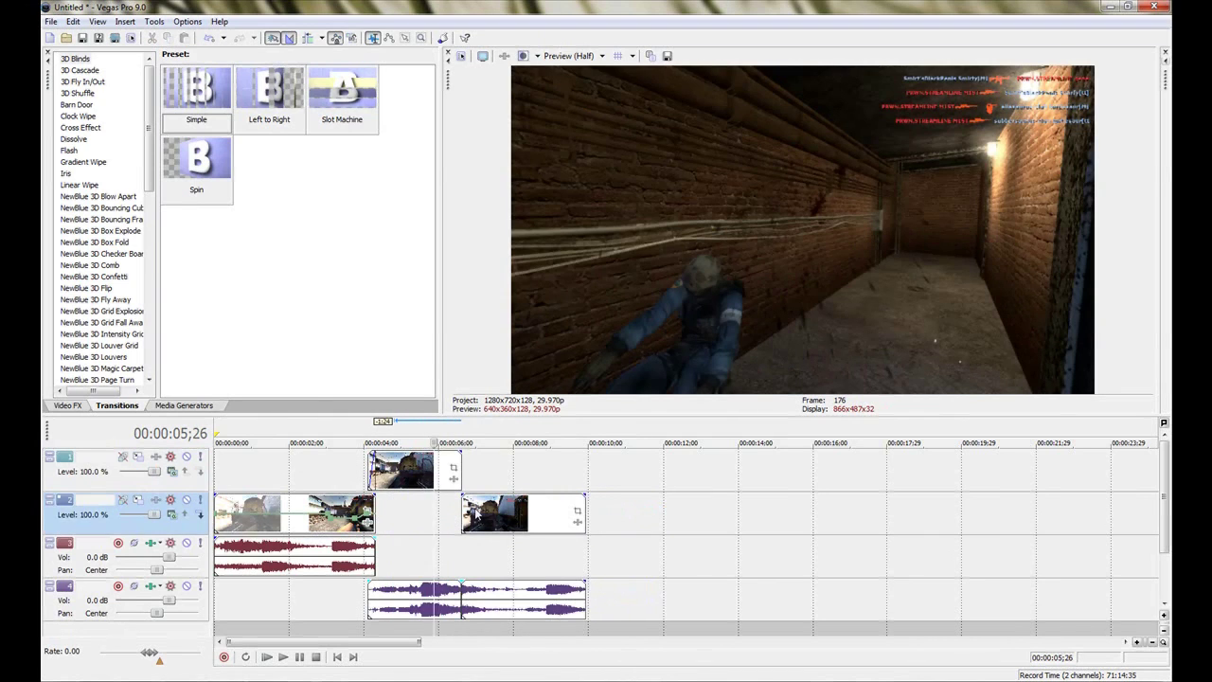
{"action": "key", "text": "space"}
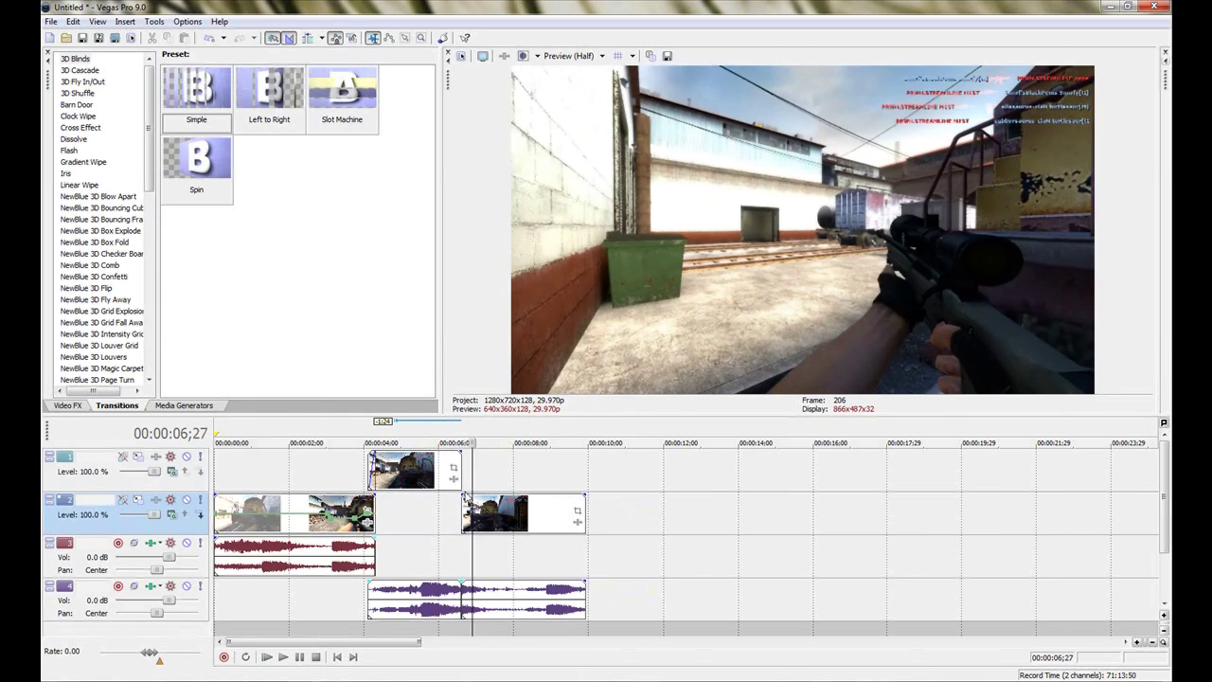
{"action": "scroll", "coordinate": [476, 519], "scroll_direction": "up", "scroll_amount": 2}
{"action": "left_click_drag", "start_coordinate": [663, 517], "coordinate": [651, 517]}
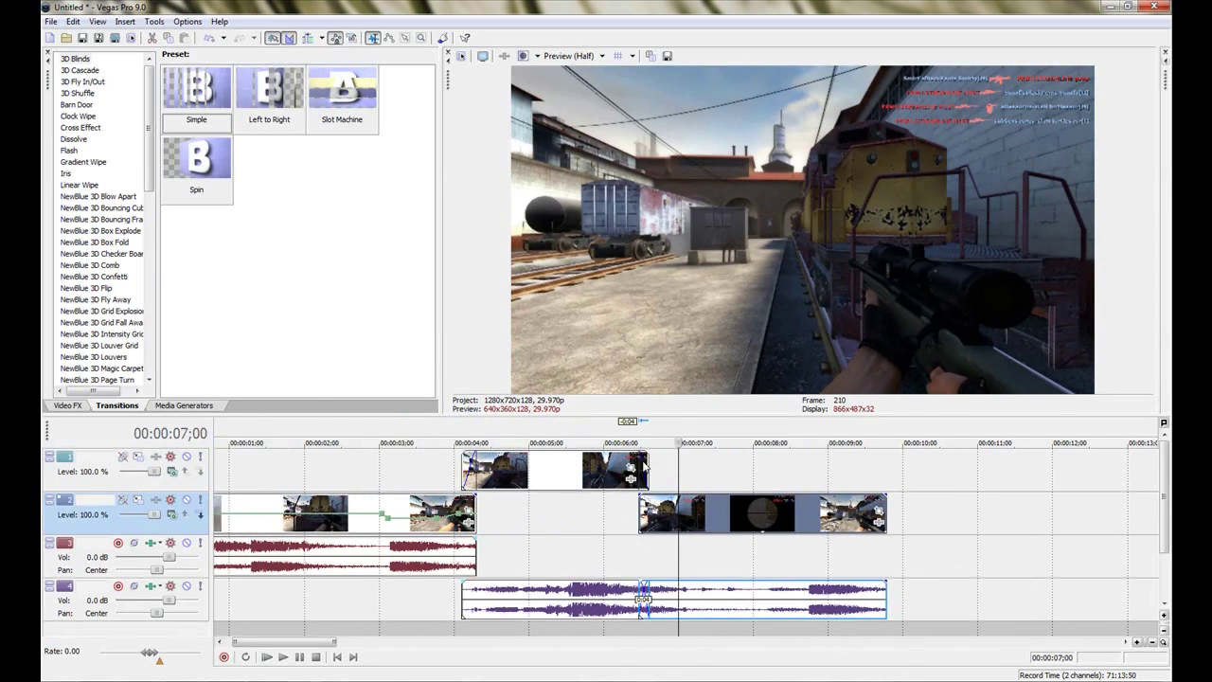
Step: Play the new transition between the second and third clips from 00:00:06;06
{"action": "left_click", "coordinate": [618, 539]}
{"action": "key", "text": "space"}
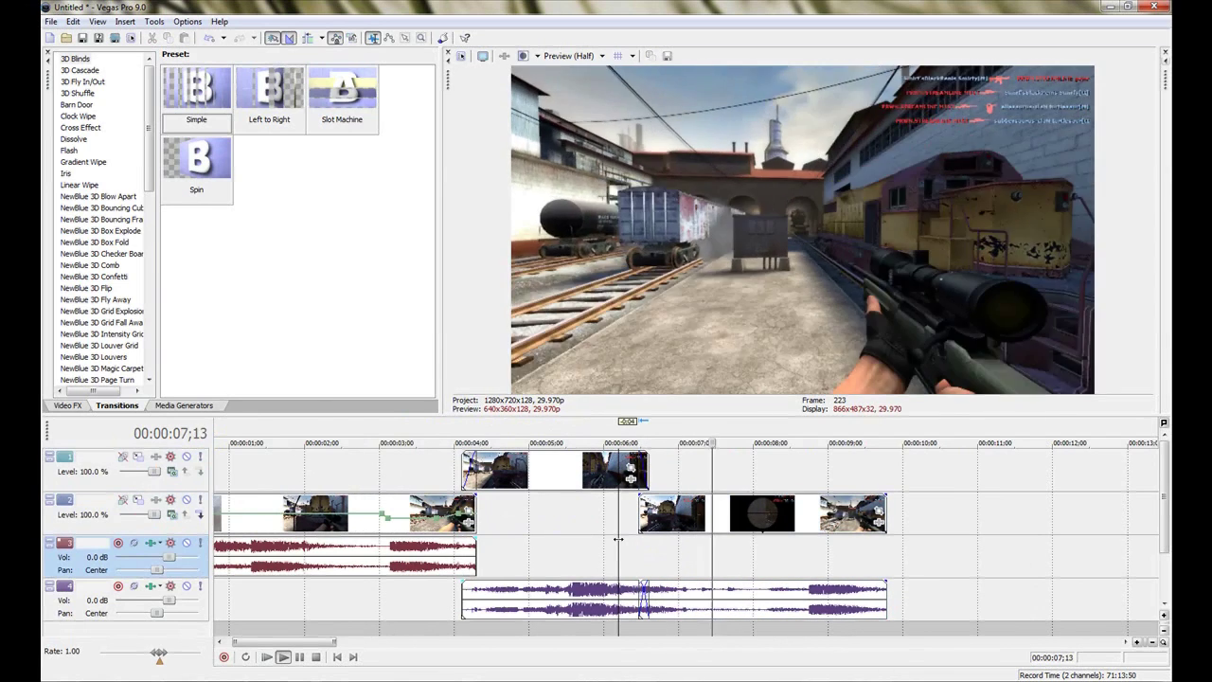
{"action": "key", "text": "space"}
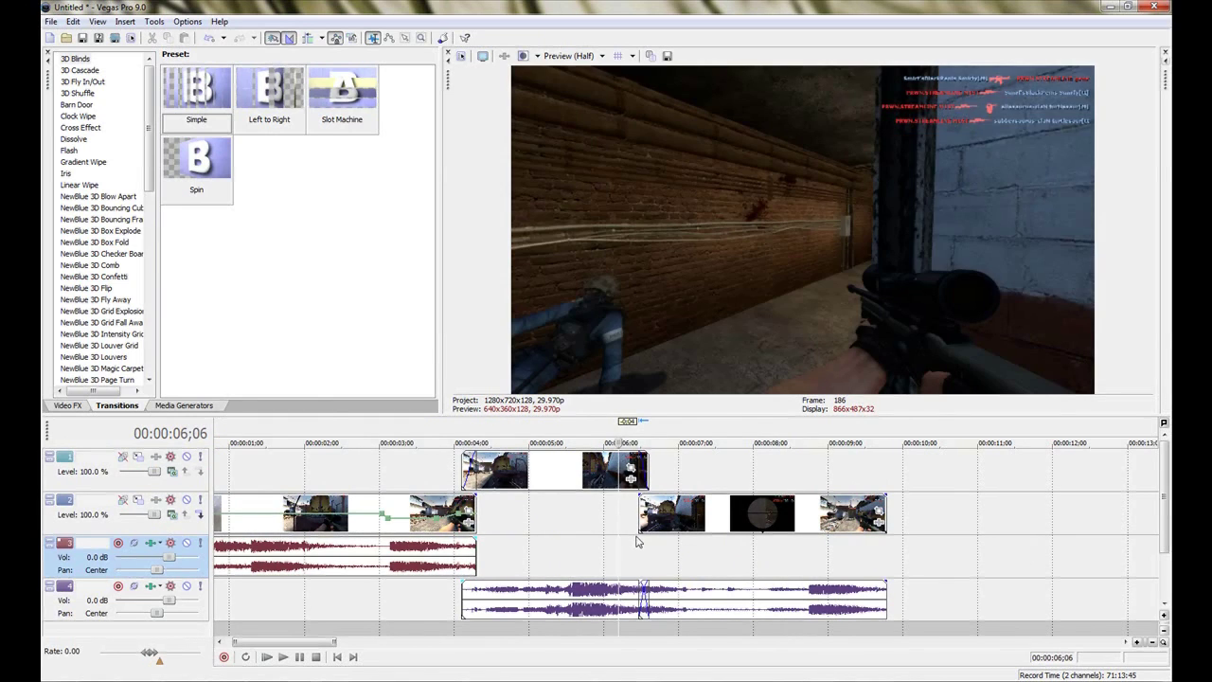
Step: Examine frames in each of the three clips, from the opening fade to the scoped view at 00:00:08;00
{"action": "left_click", "coordinate": [775, 571]}
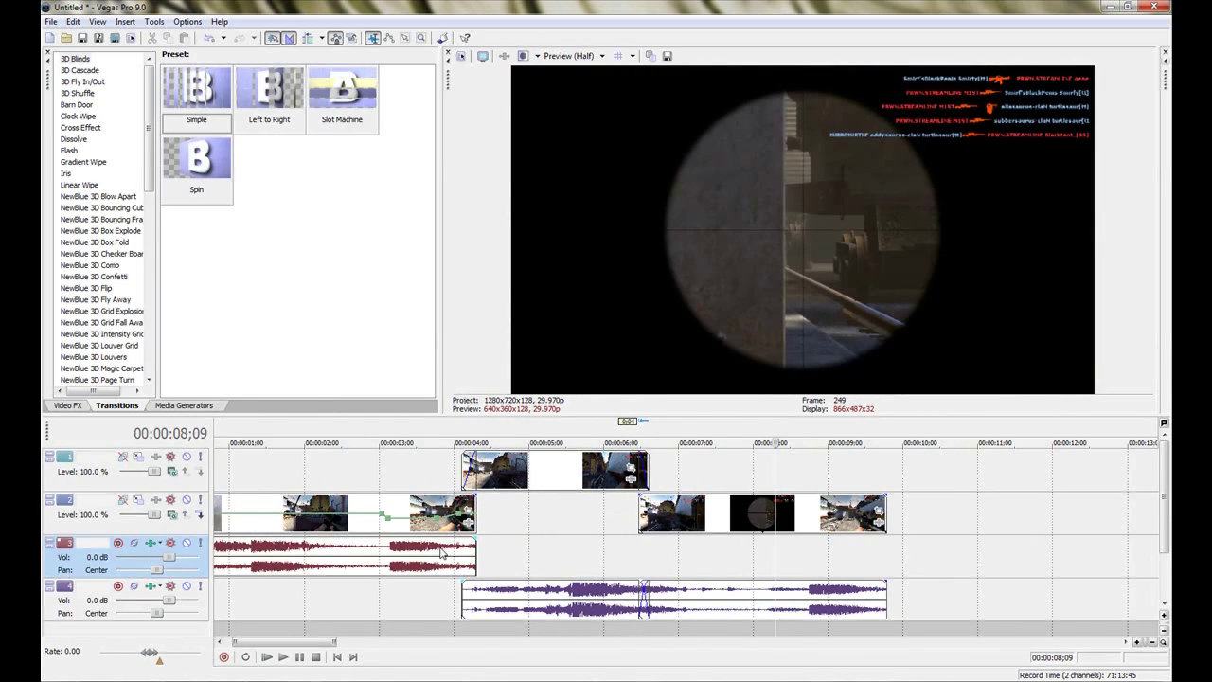
{"action": "scroll", "coordinate": [442, 554], "scroll_direction": "down", "scroll_amount": 2}
{"action": "left_click", "coordinate": [320, 579]}
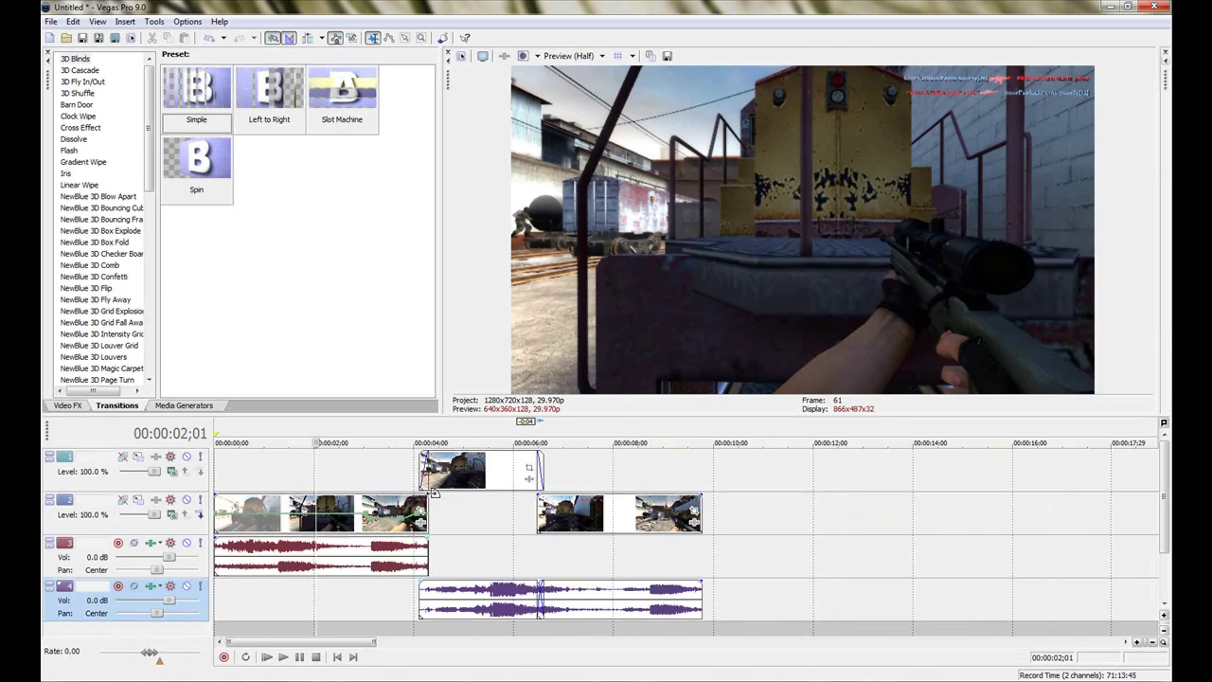
{"action": "left_click_drag", "start_coordinate": [427, 495], "coordinate": [432, 494]}
{"action": "left_click", "coordinate": [383, 468]}
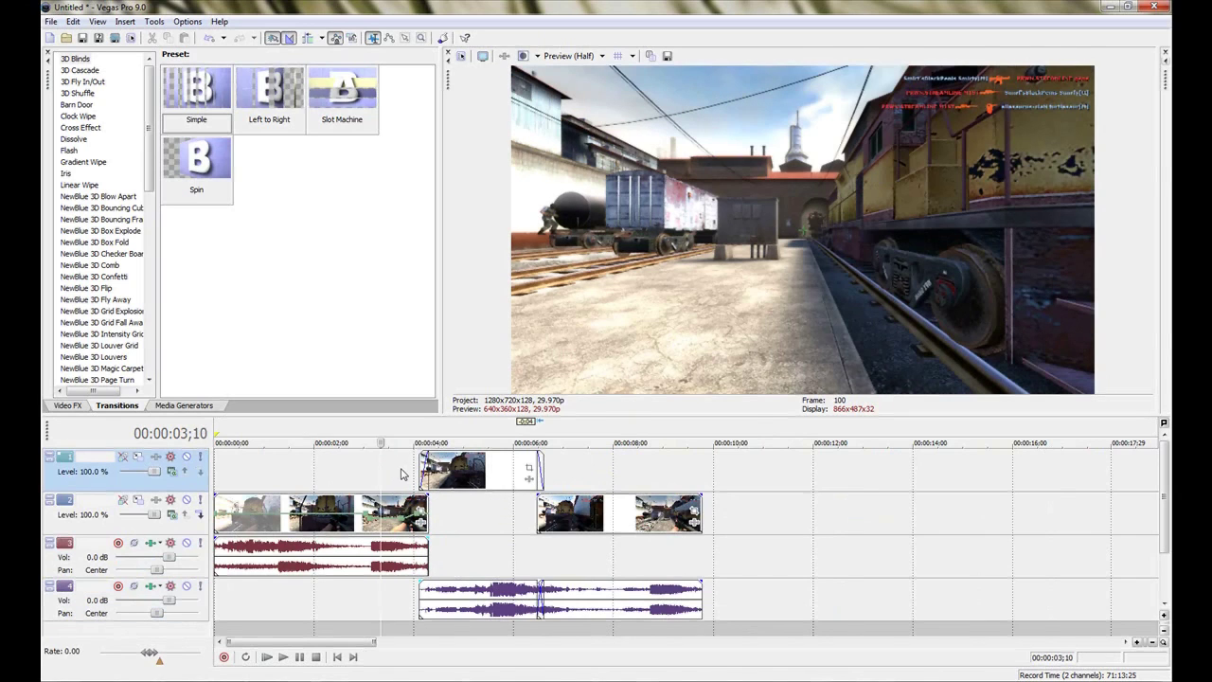
{"action": "left_click", "coordinate": [462, 527]}
{"action": "left_click", "coordinate": [518, 528]}
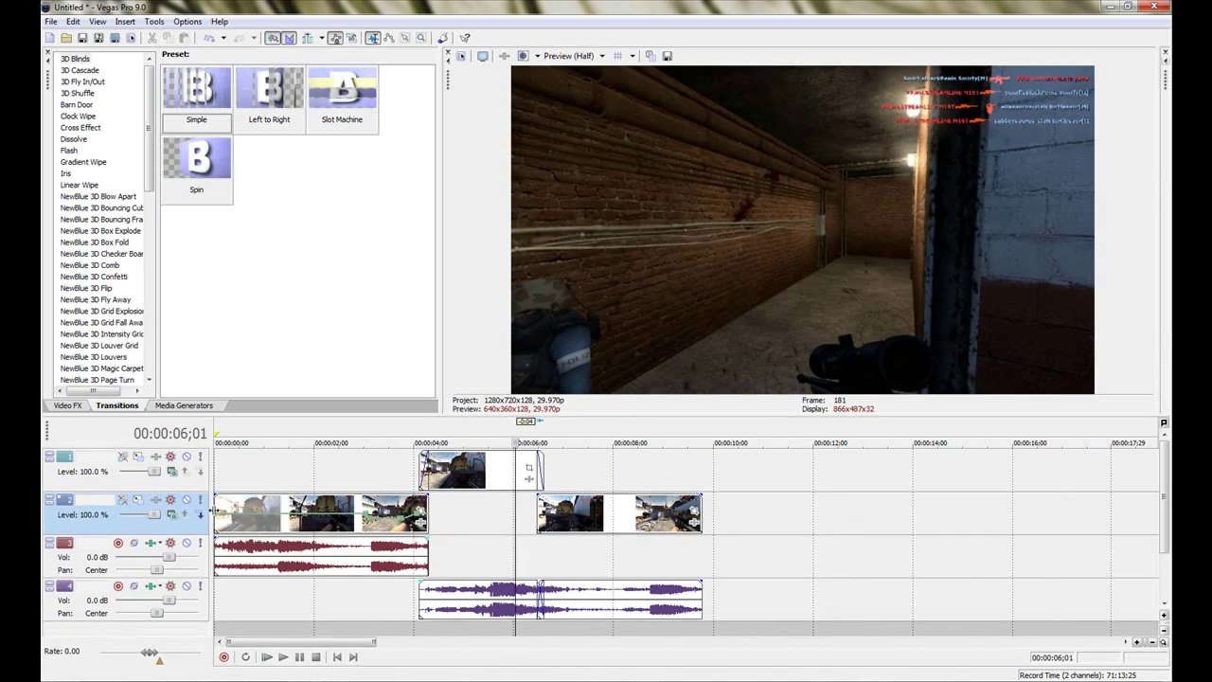
{"action": "left_click", "coordinate": [235, 486]}
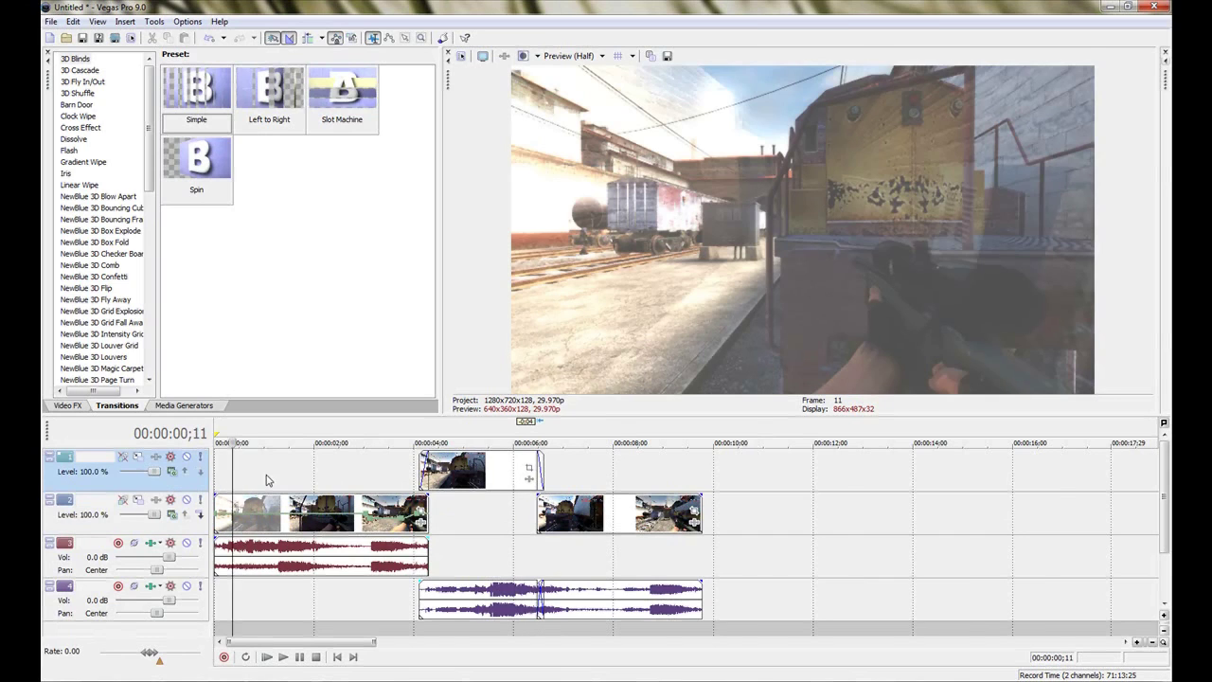
{"action": "left_click", "coordinate": [497, 531]}
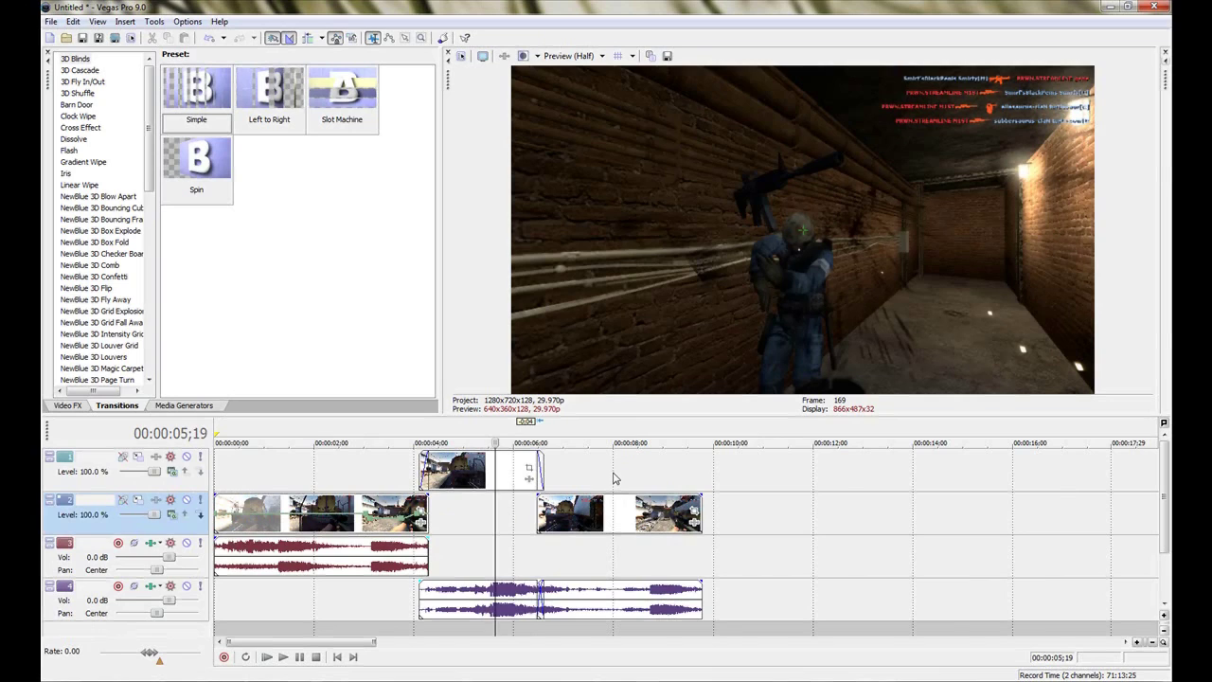
{"action": "left_click", "coordinate": [614, 474]}
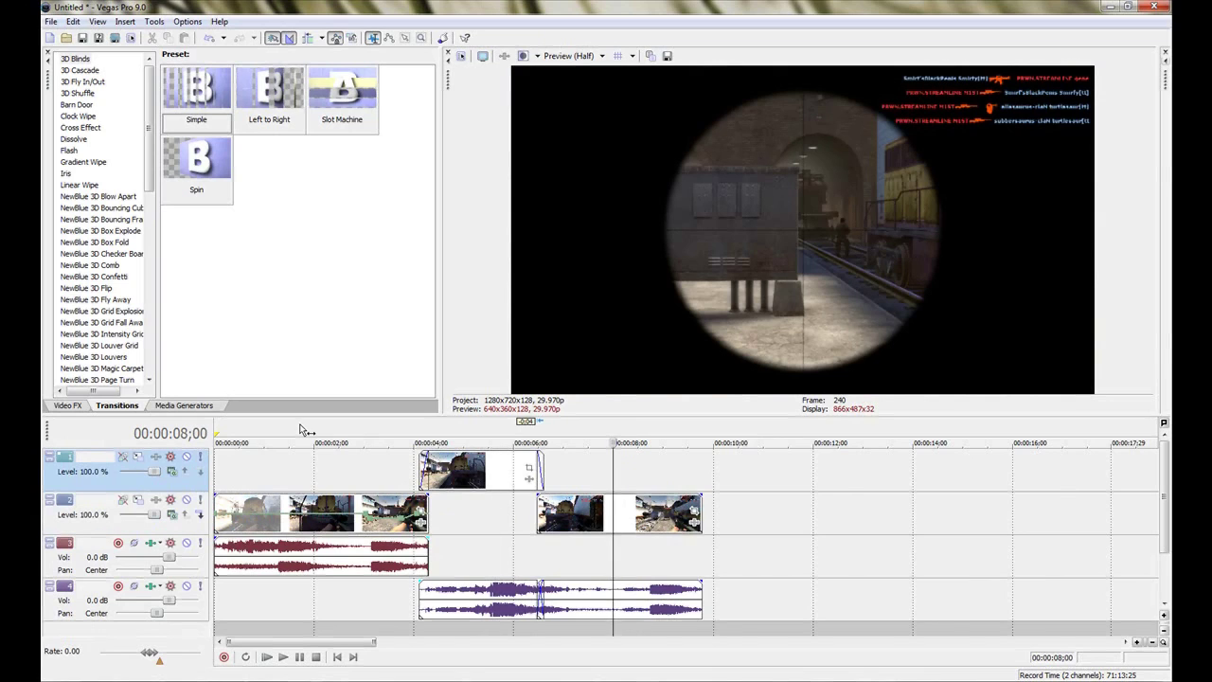